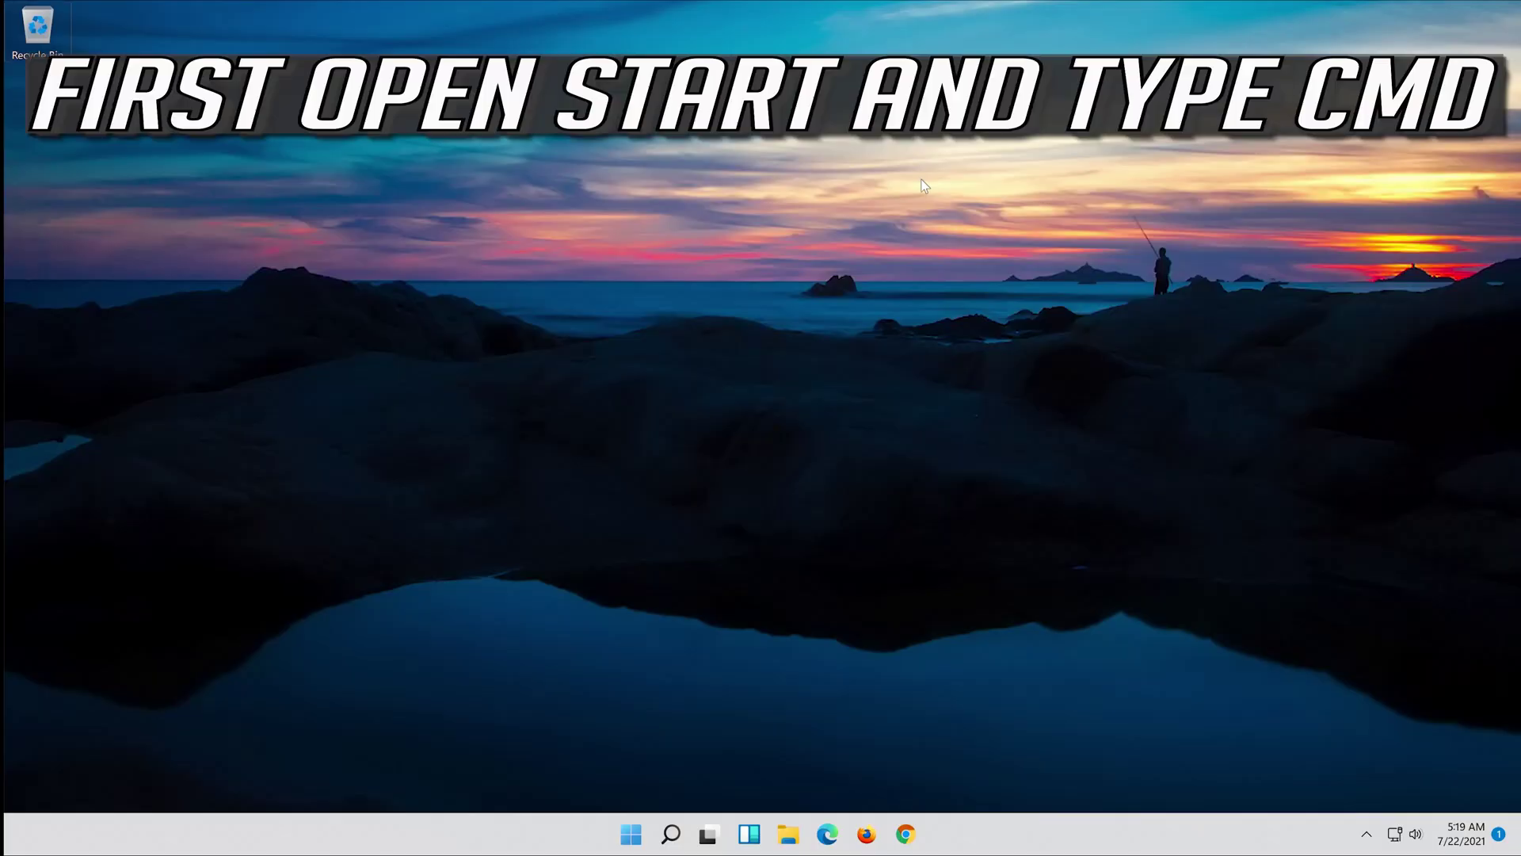
# Search the Start menu for cmd and run Command Prompt as administrator.
pyautogui.press('super')
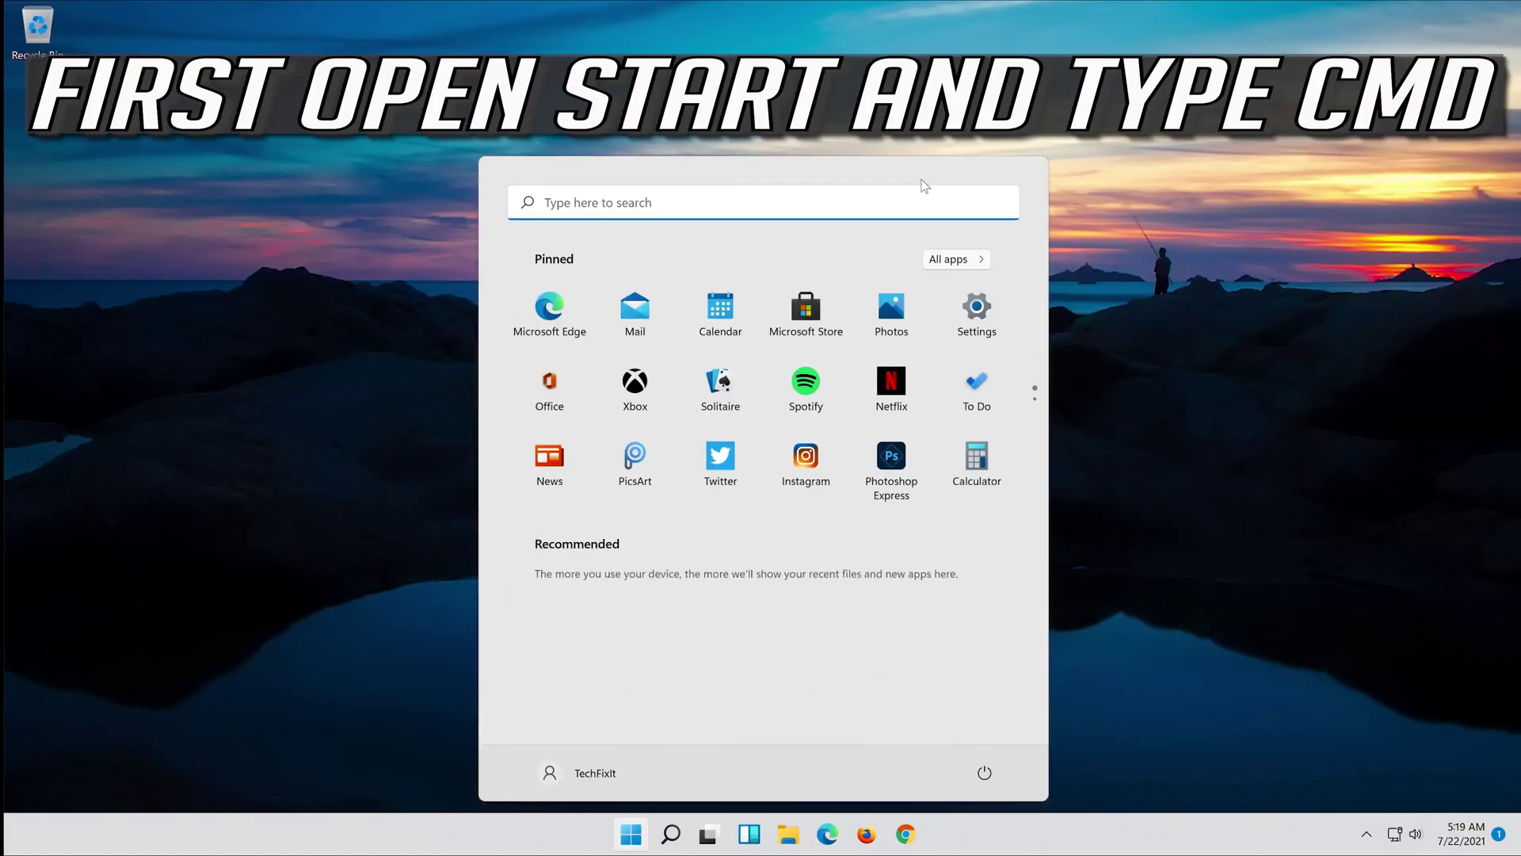
pyautogui.write('cmd')
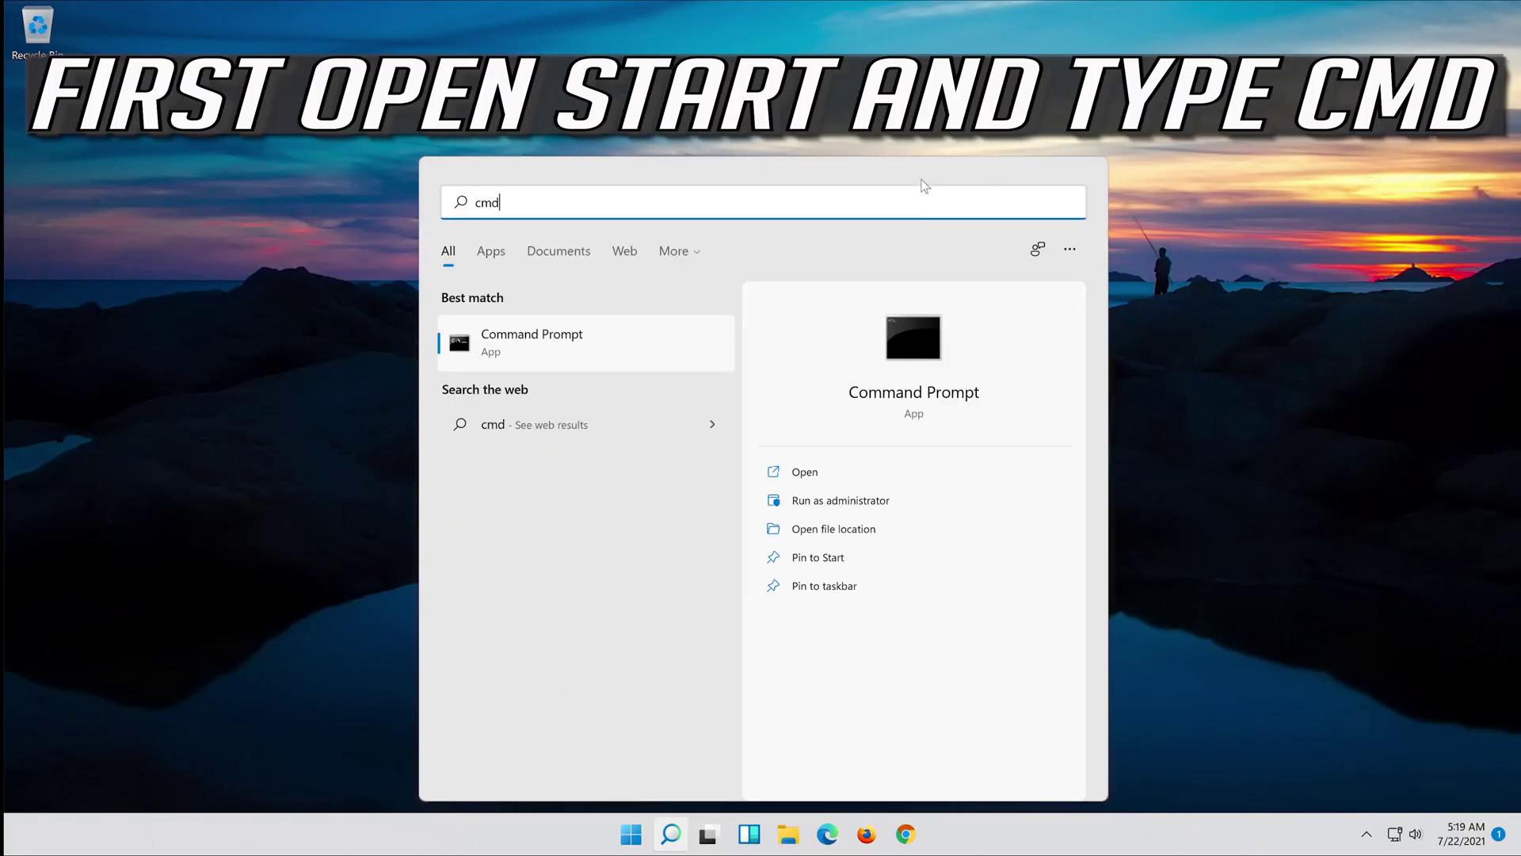
pyautogui.click(512, 341)
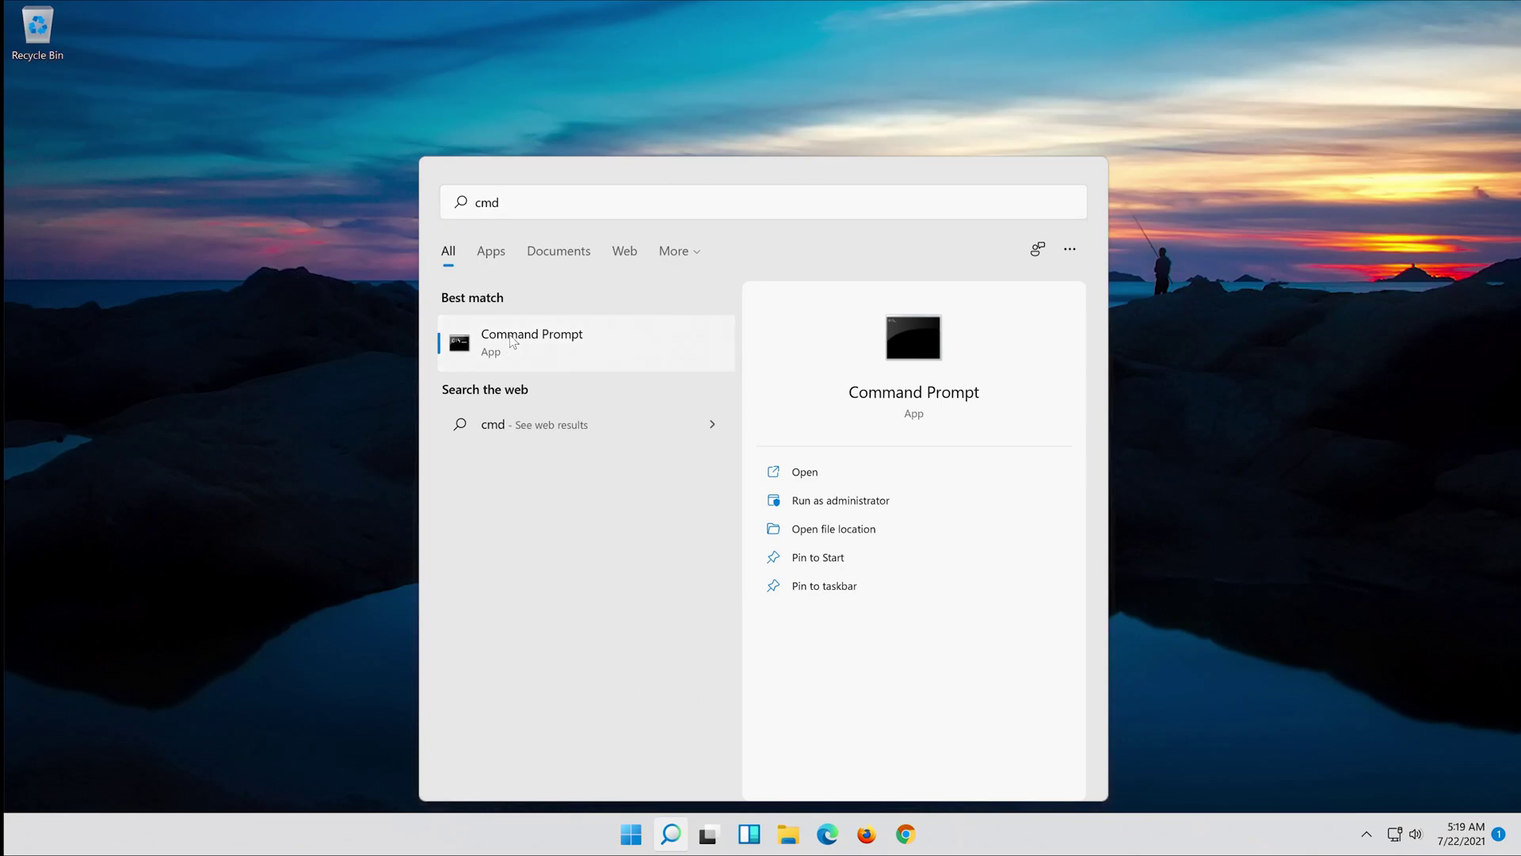
pyautogui.rightClick(512, 341)
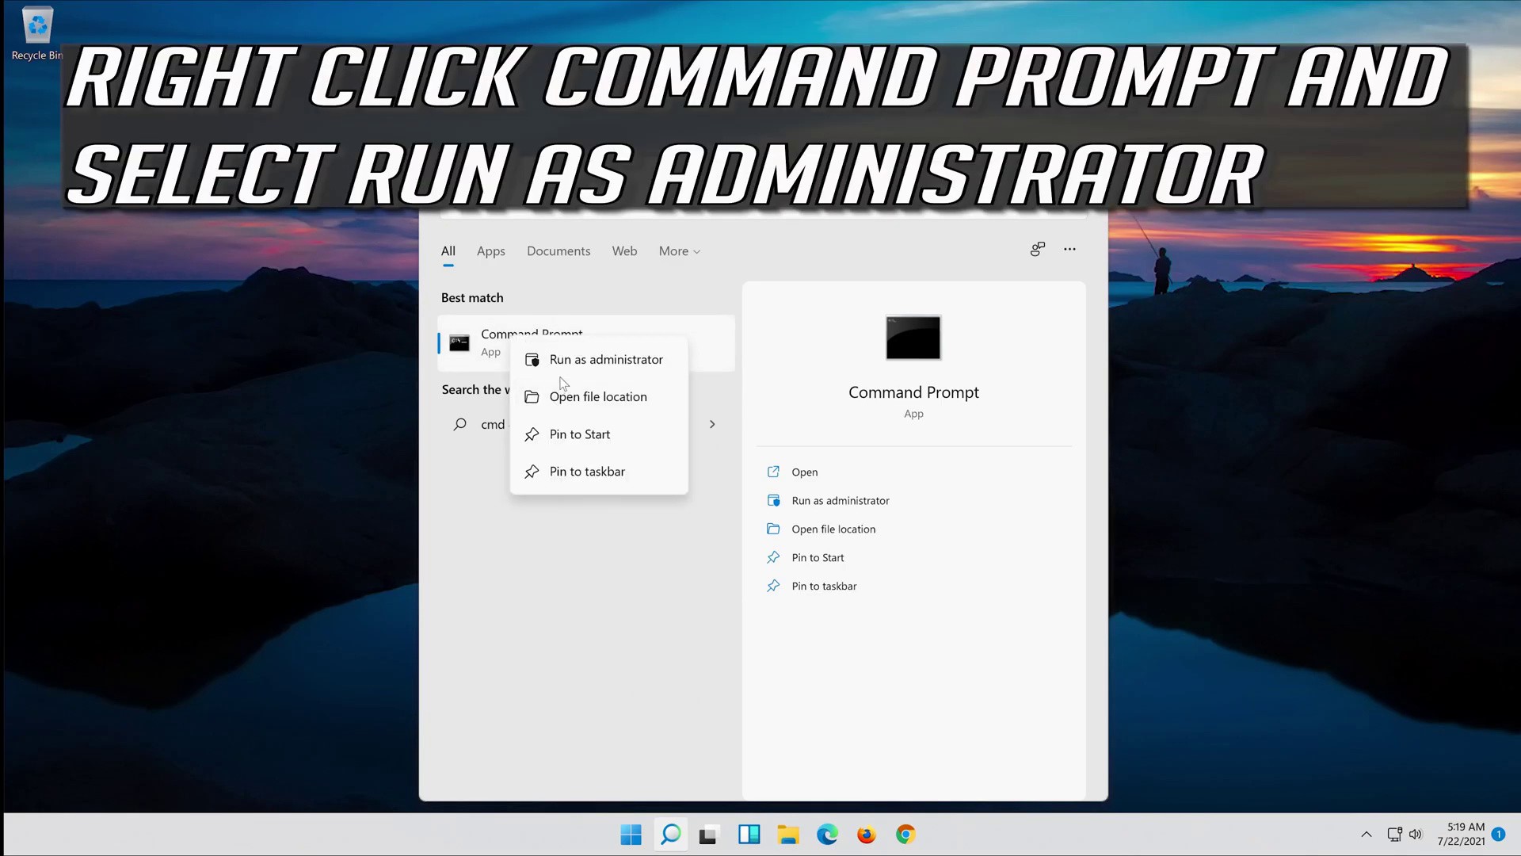
pyautogui.click(619, 360)
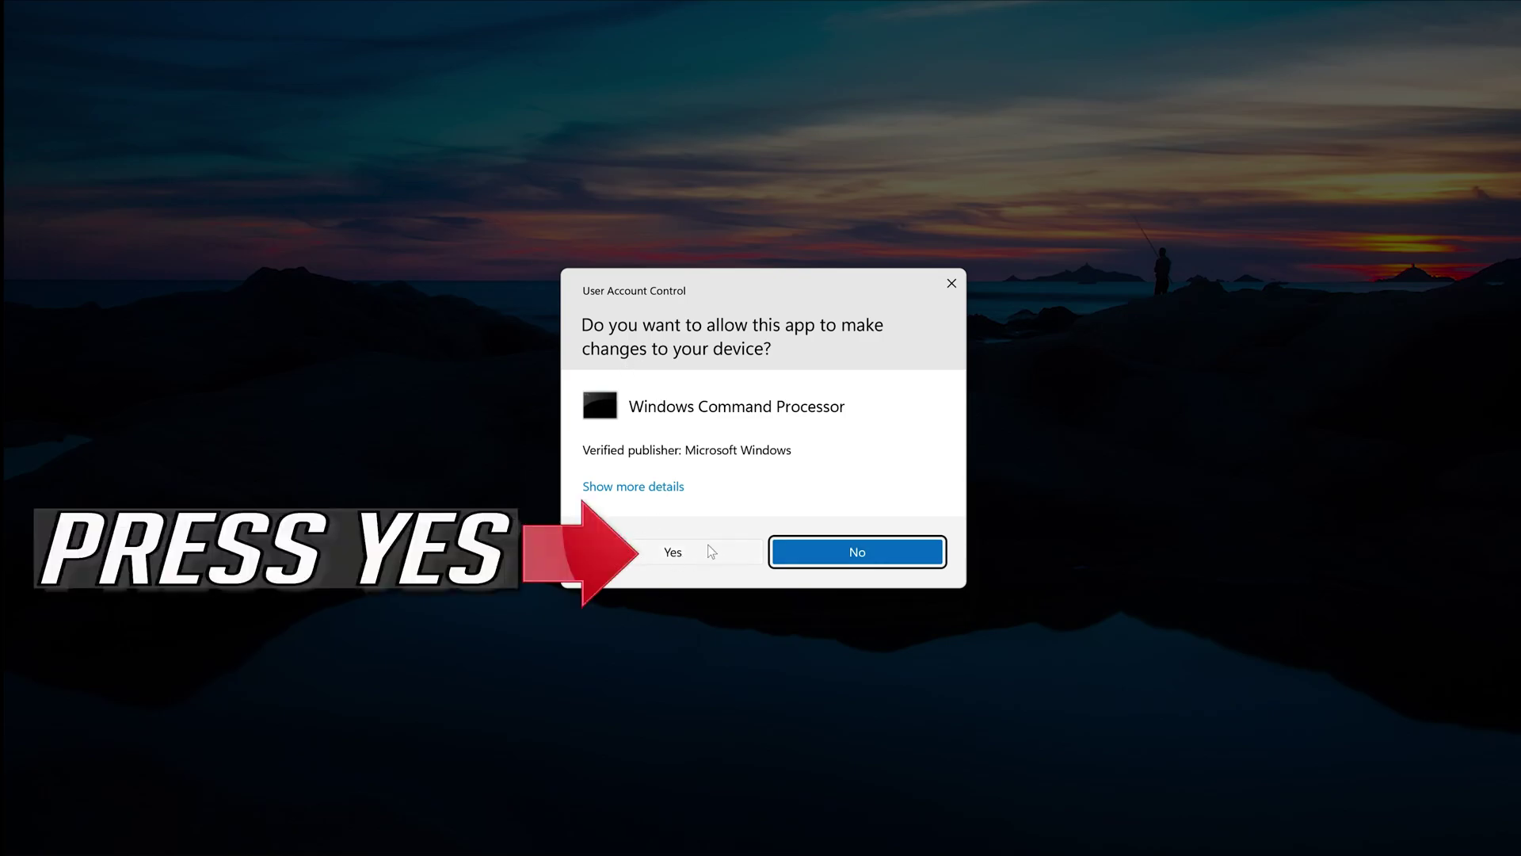
# Approve the UAC prompt, run sfc /scannow with no integrity violations, then exit Command Prompt.
pyautogui.click(661, 553)
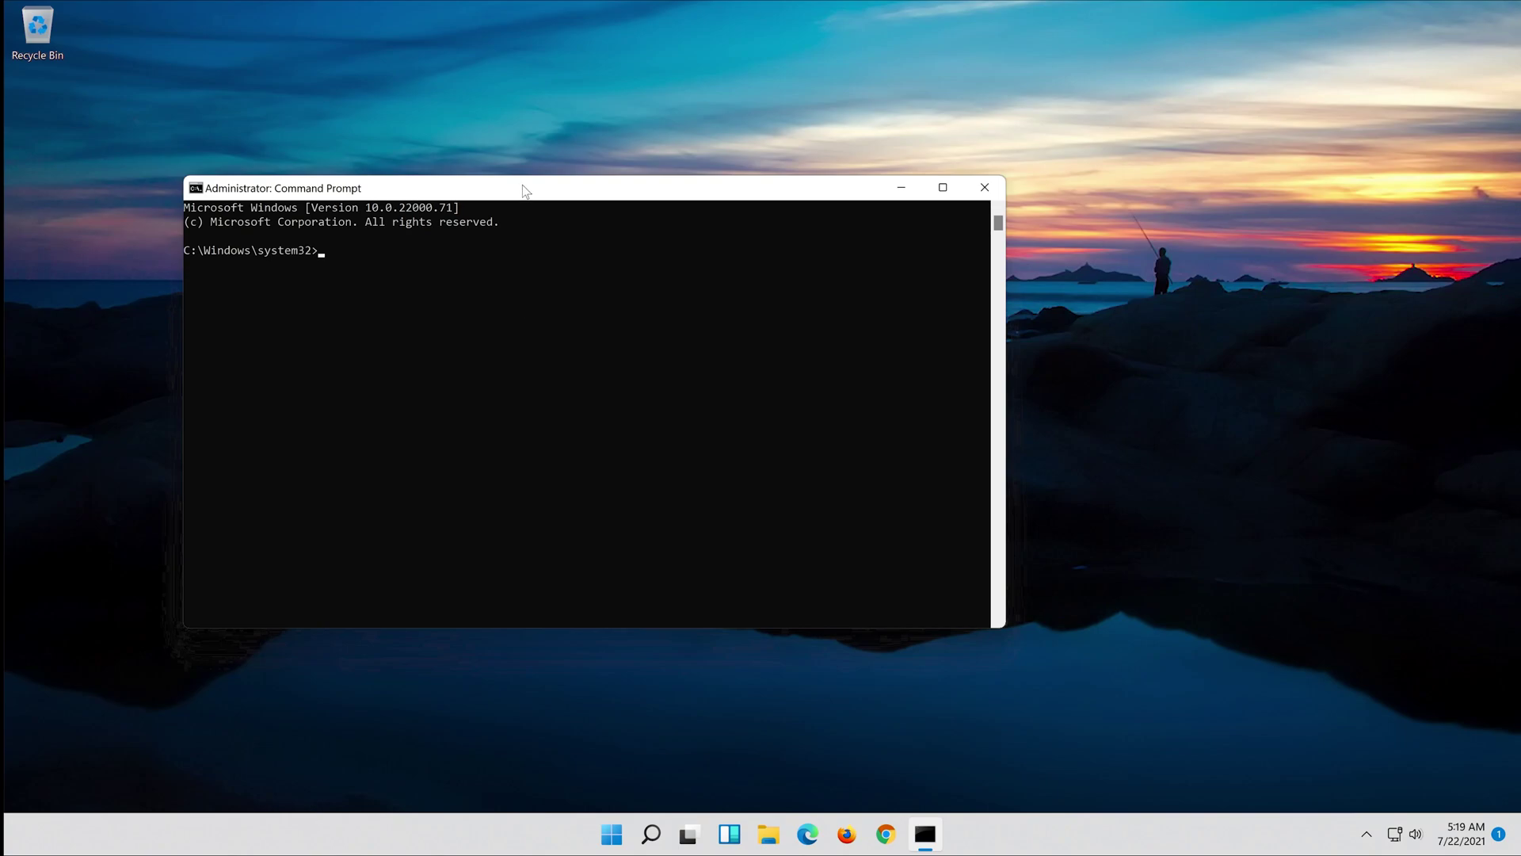
pyautogui.moveTo(523, 190); pyautogui.dragTo(758, 194)
pyautogui.write('sf')
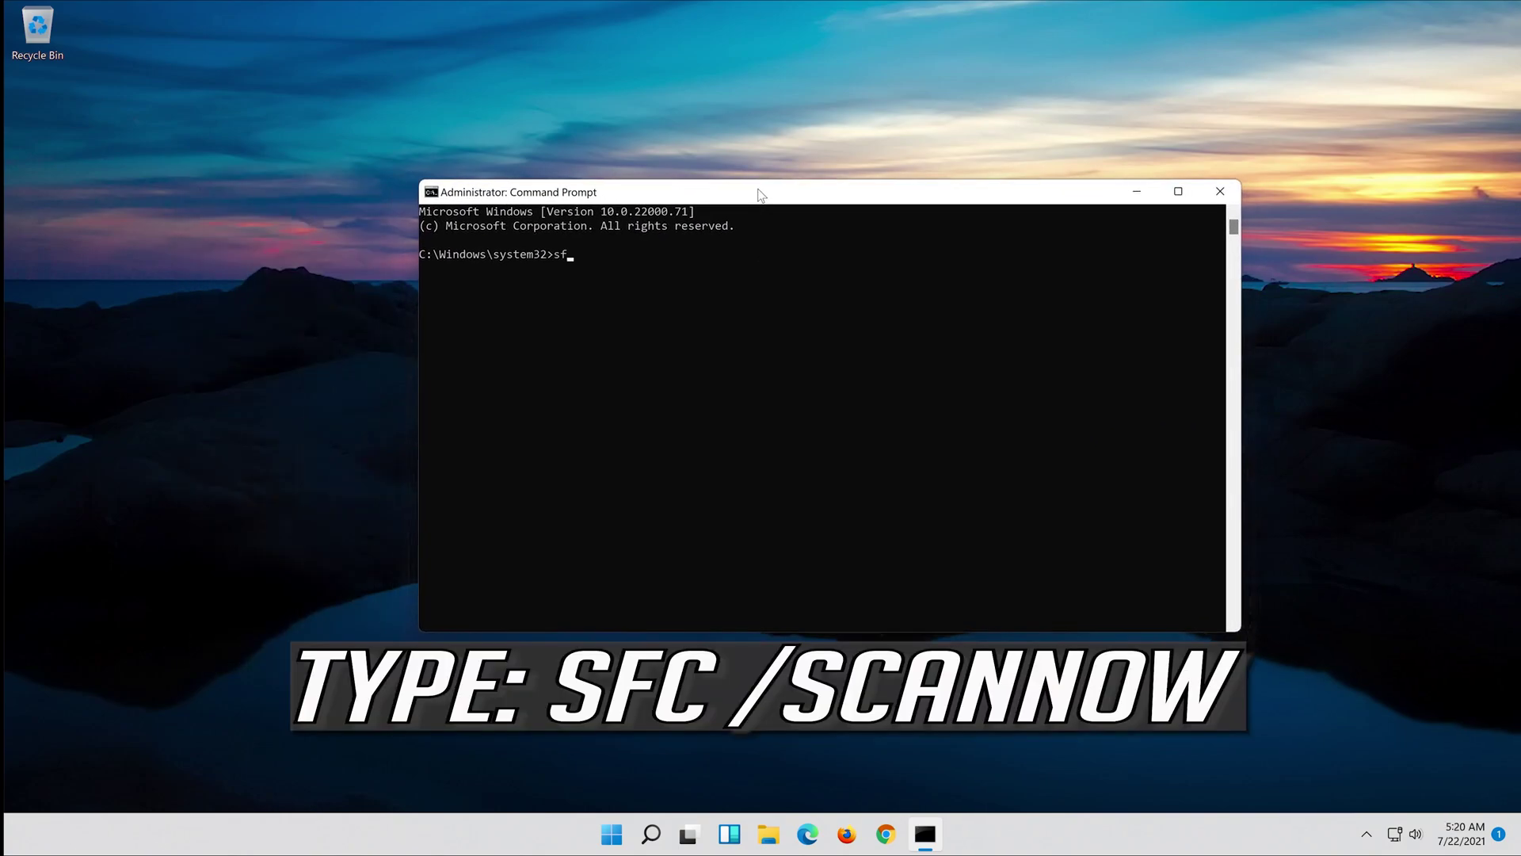
pyautogui.write('c /scannow')
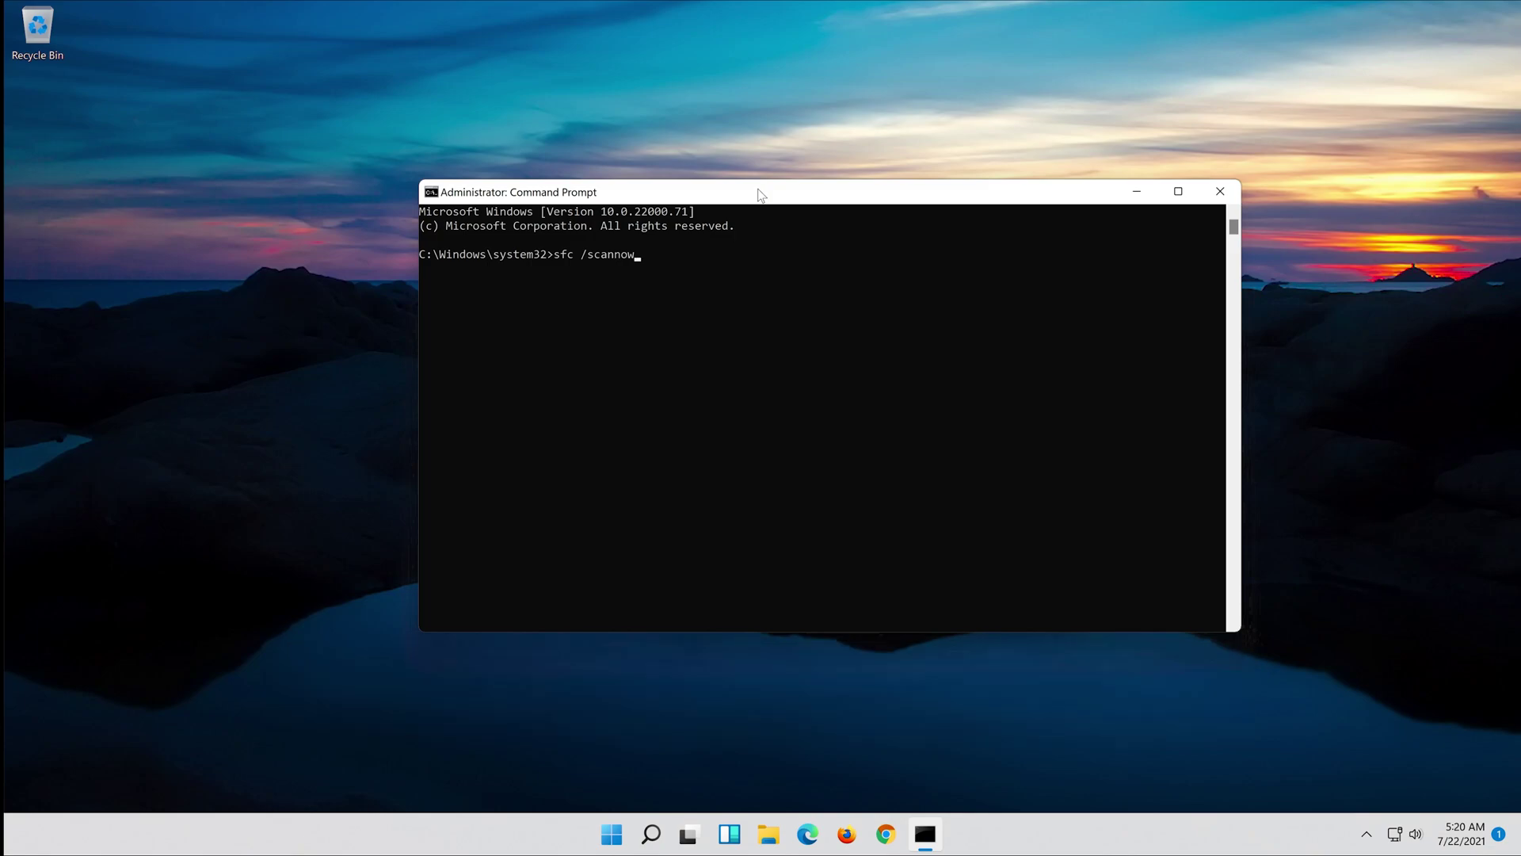
pyautogui.press('Return')
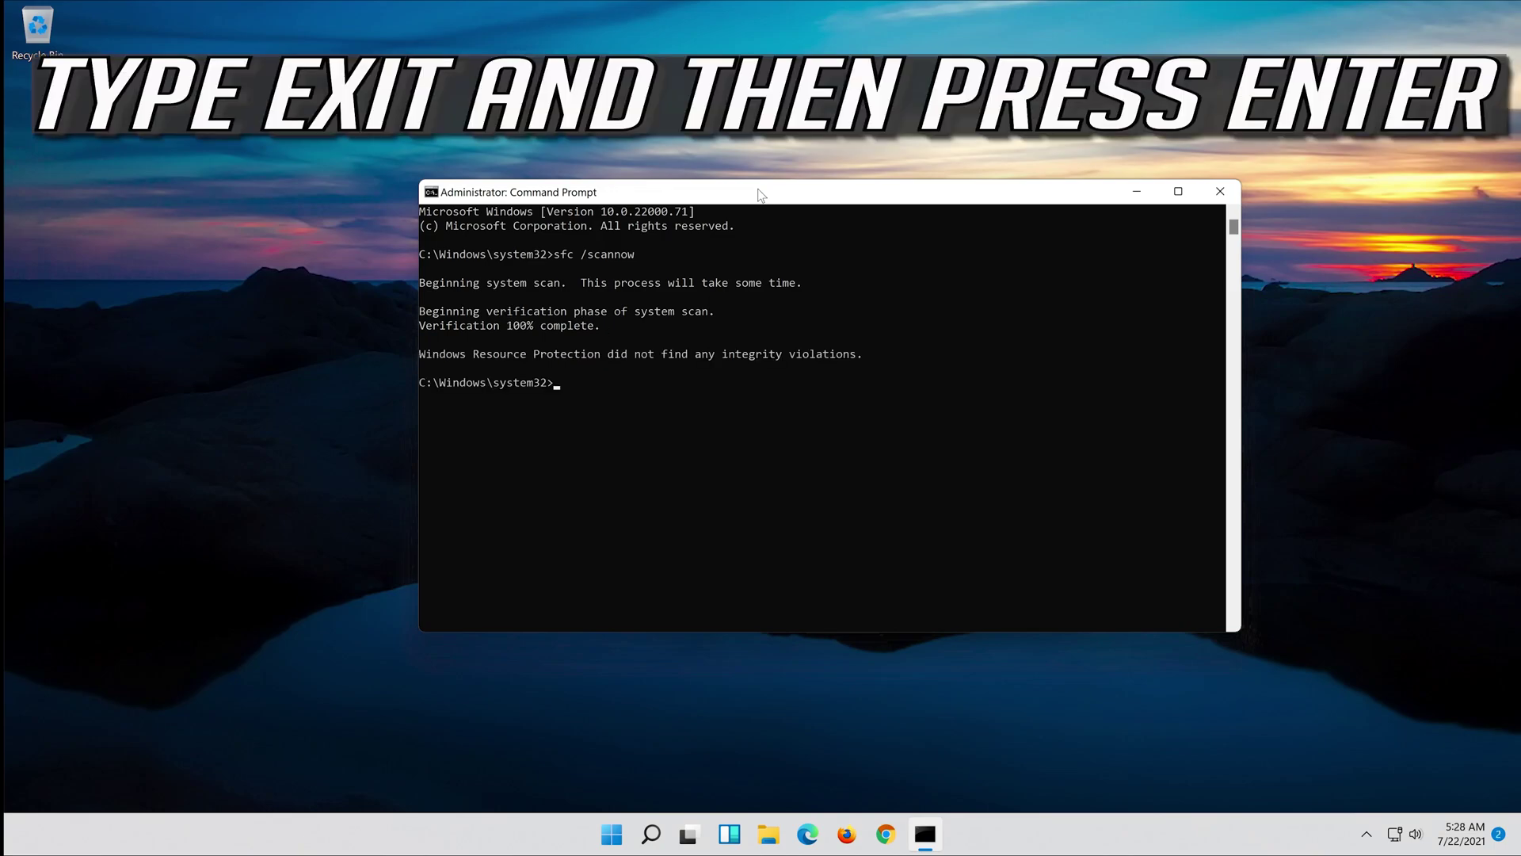
pyautogui.write('exit')
pyautogui.press('Return')
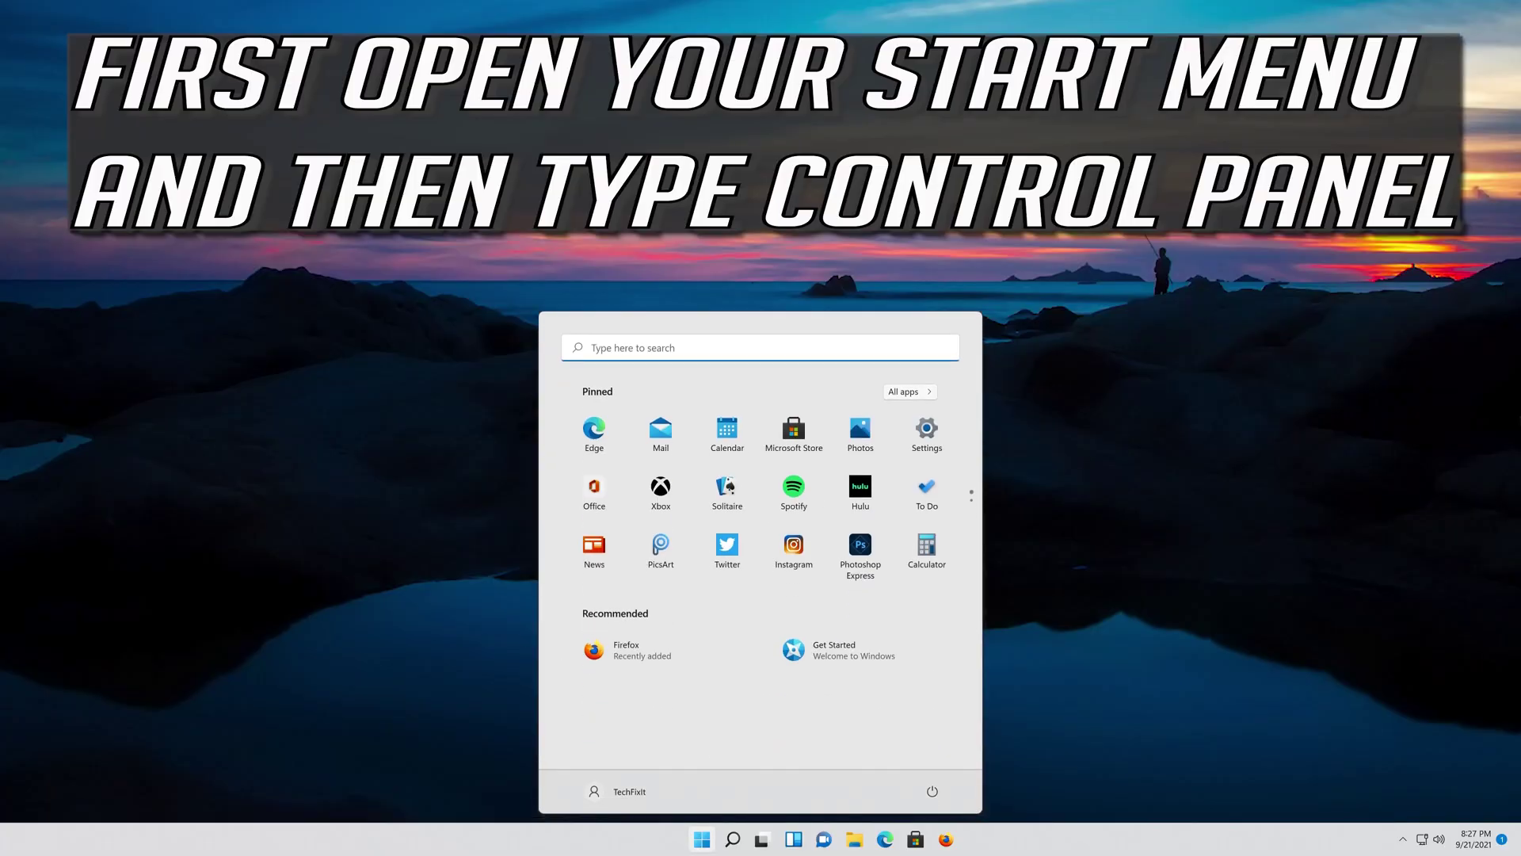
# Enter 'control panel' in the Start menu search box.
pyautogui.write('control p')
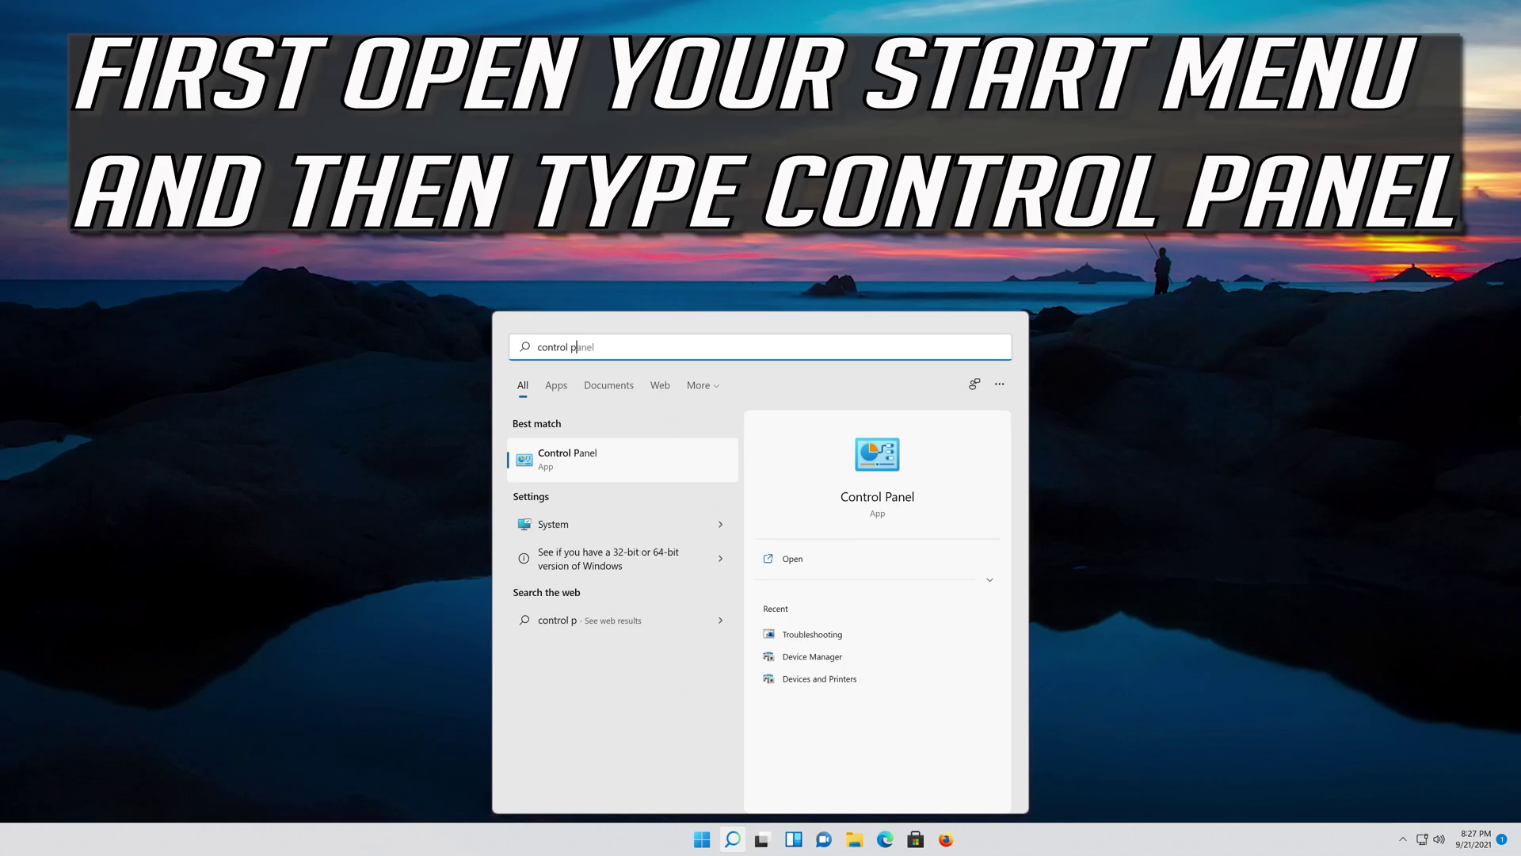
pyautogui.write('anel')
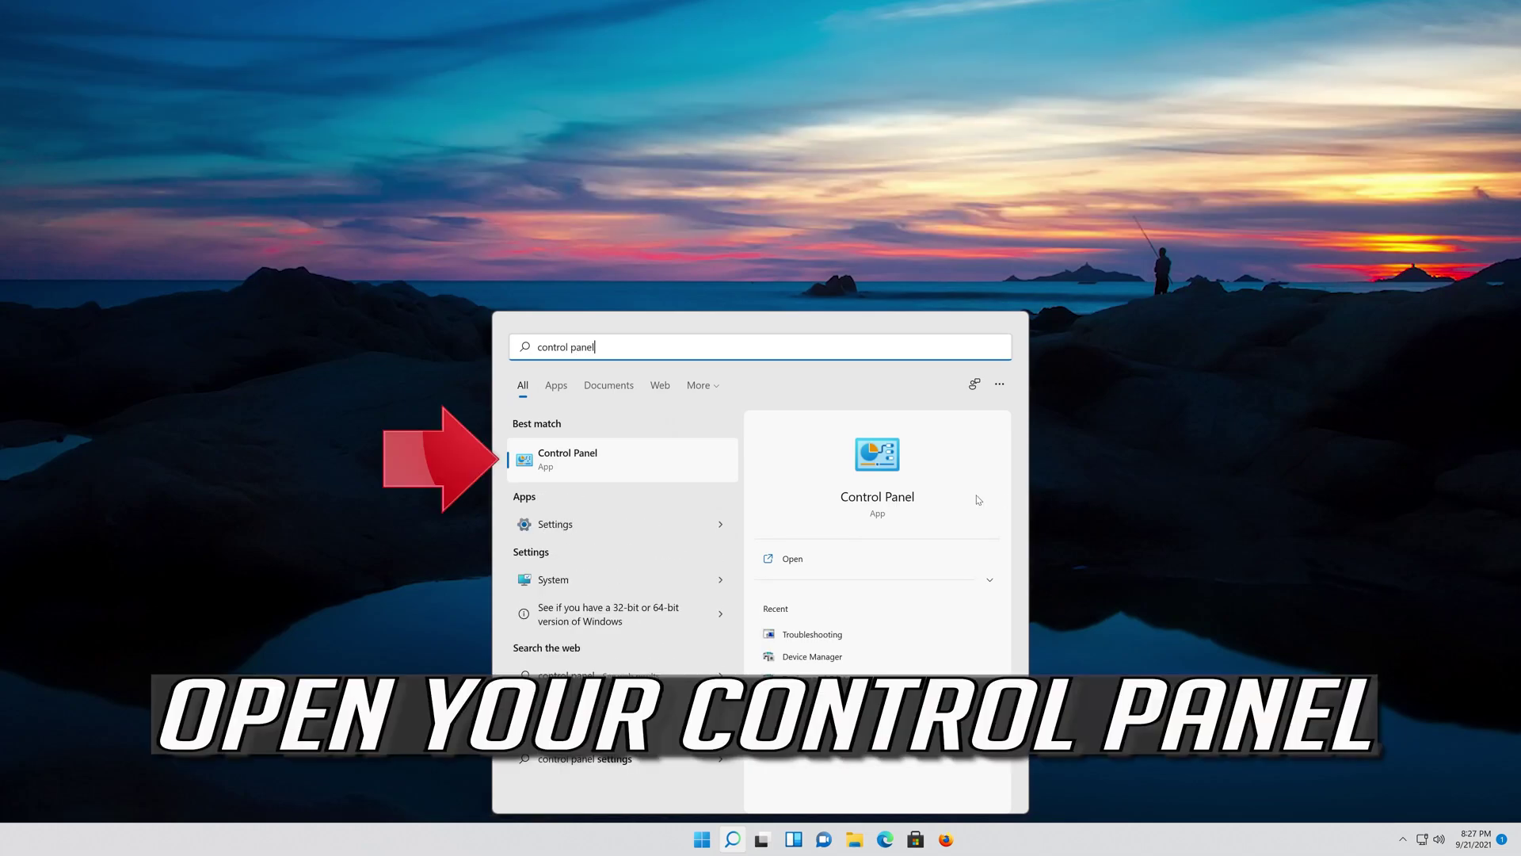
# Go to Control Panel > Hardware and Sound > Power Options and edit the Balanced plan.
pyautogui.click(637, 472)
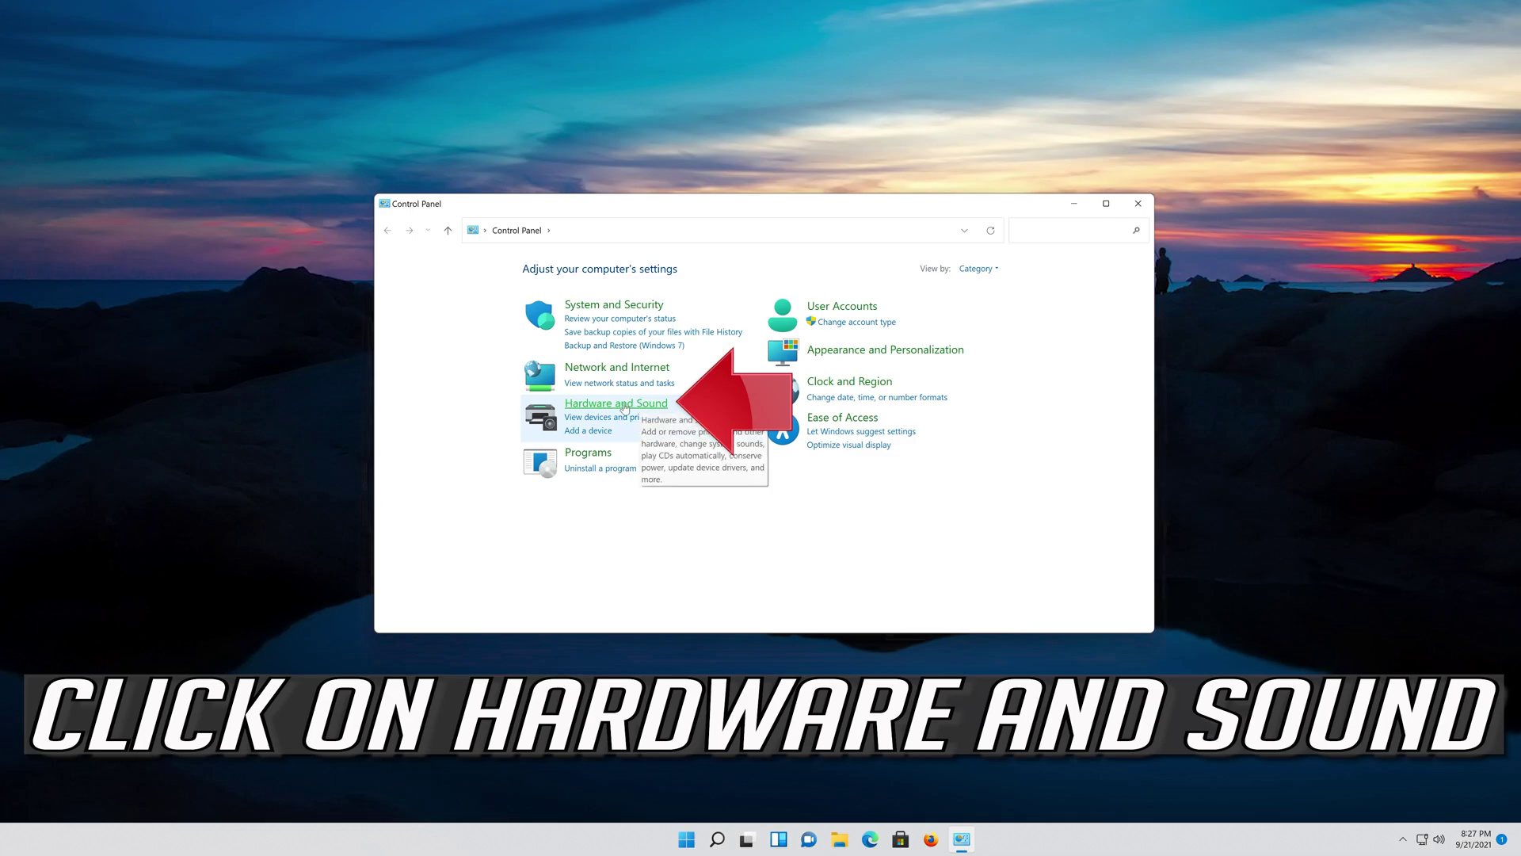
pyautogui.click(625, 406)
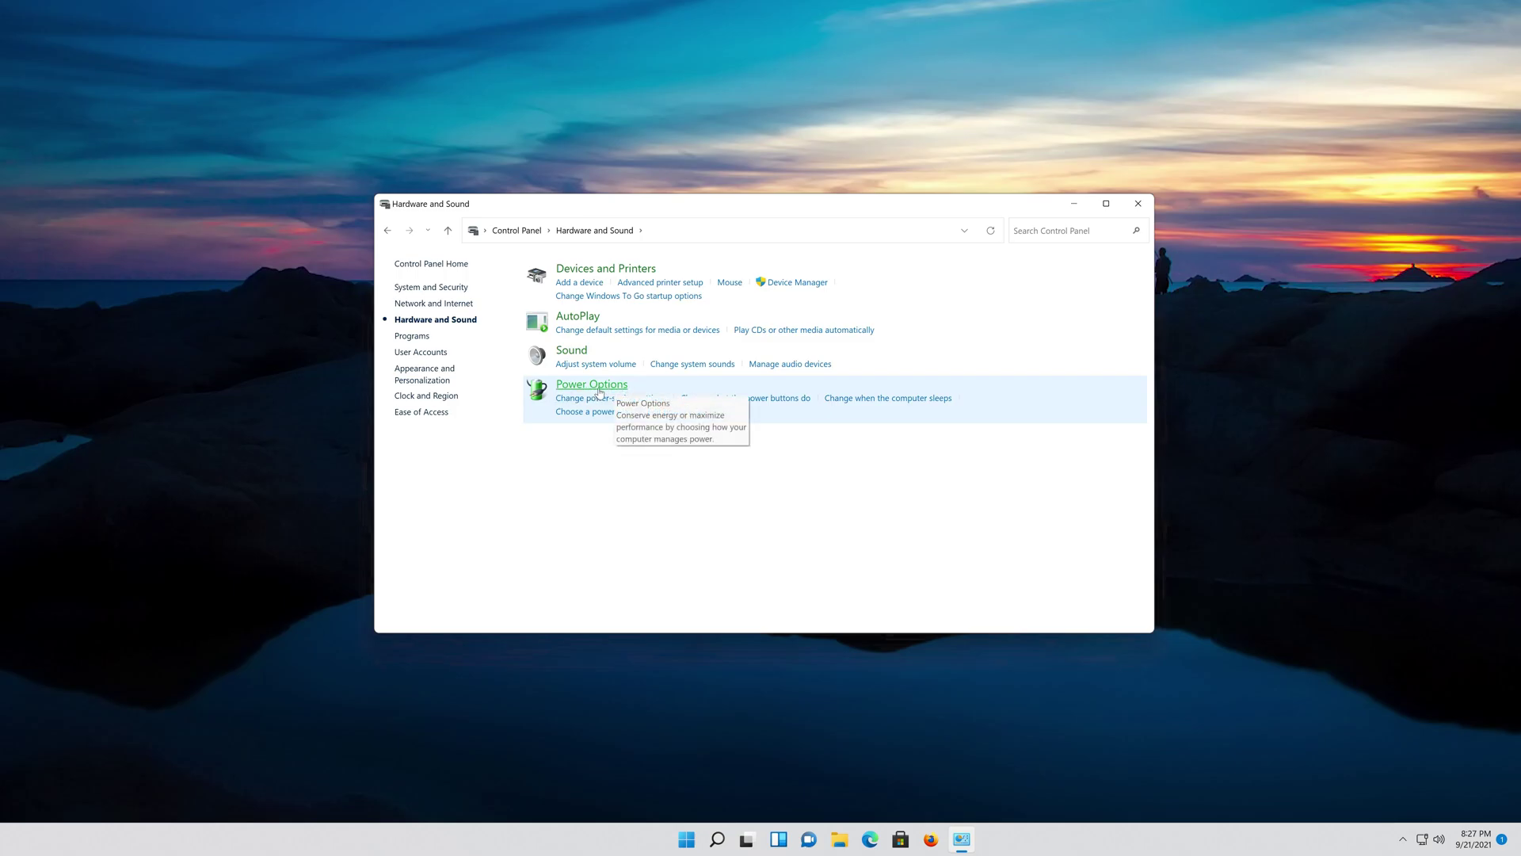
pyautogui.click(599, 387)
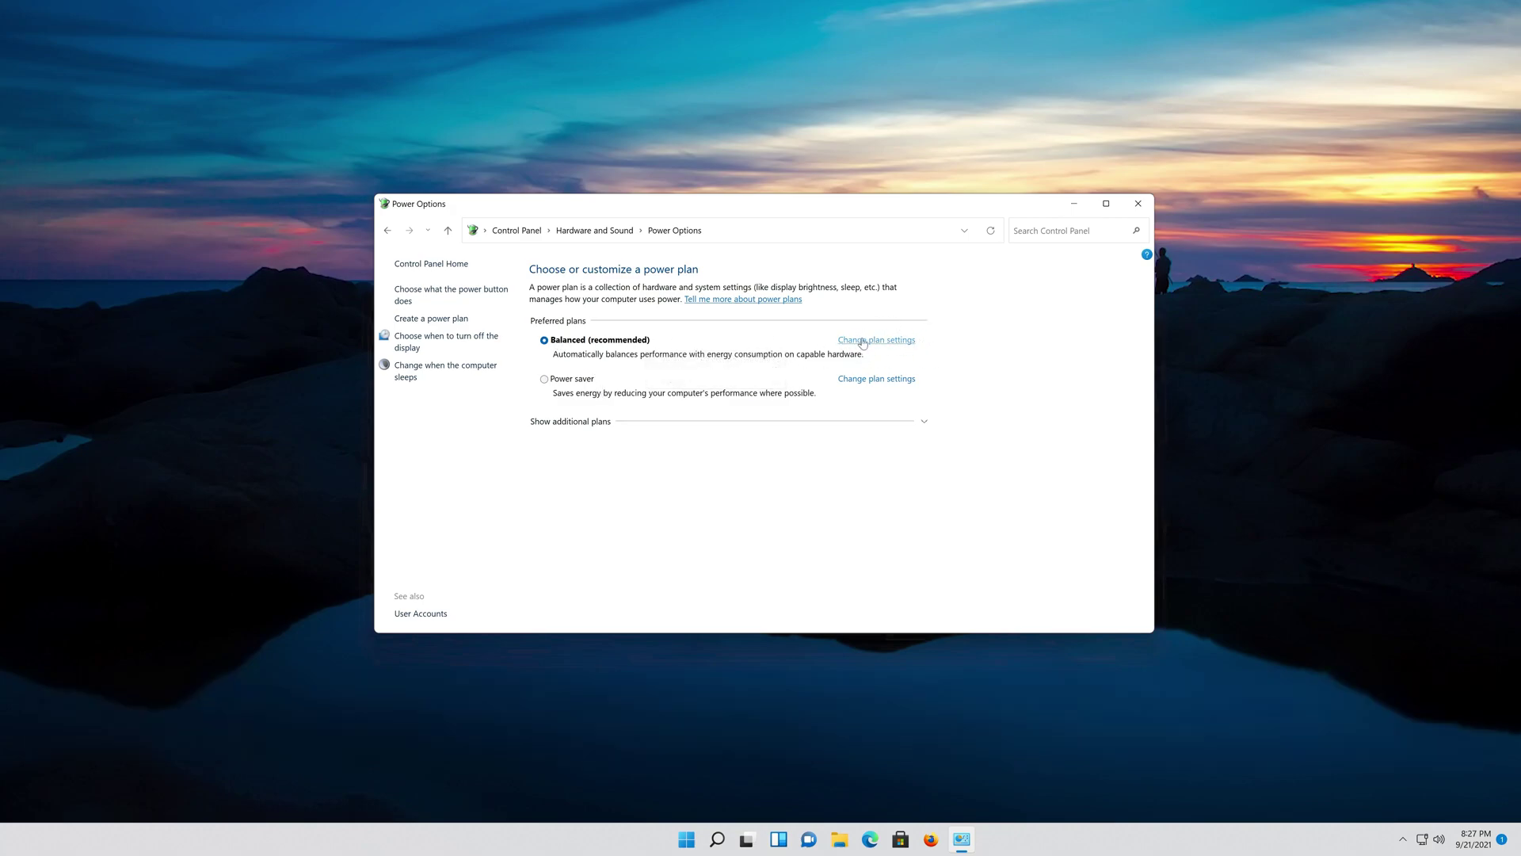
pyautogui.click(863, 340)
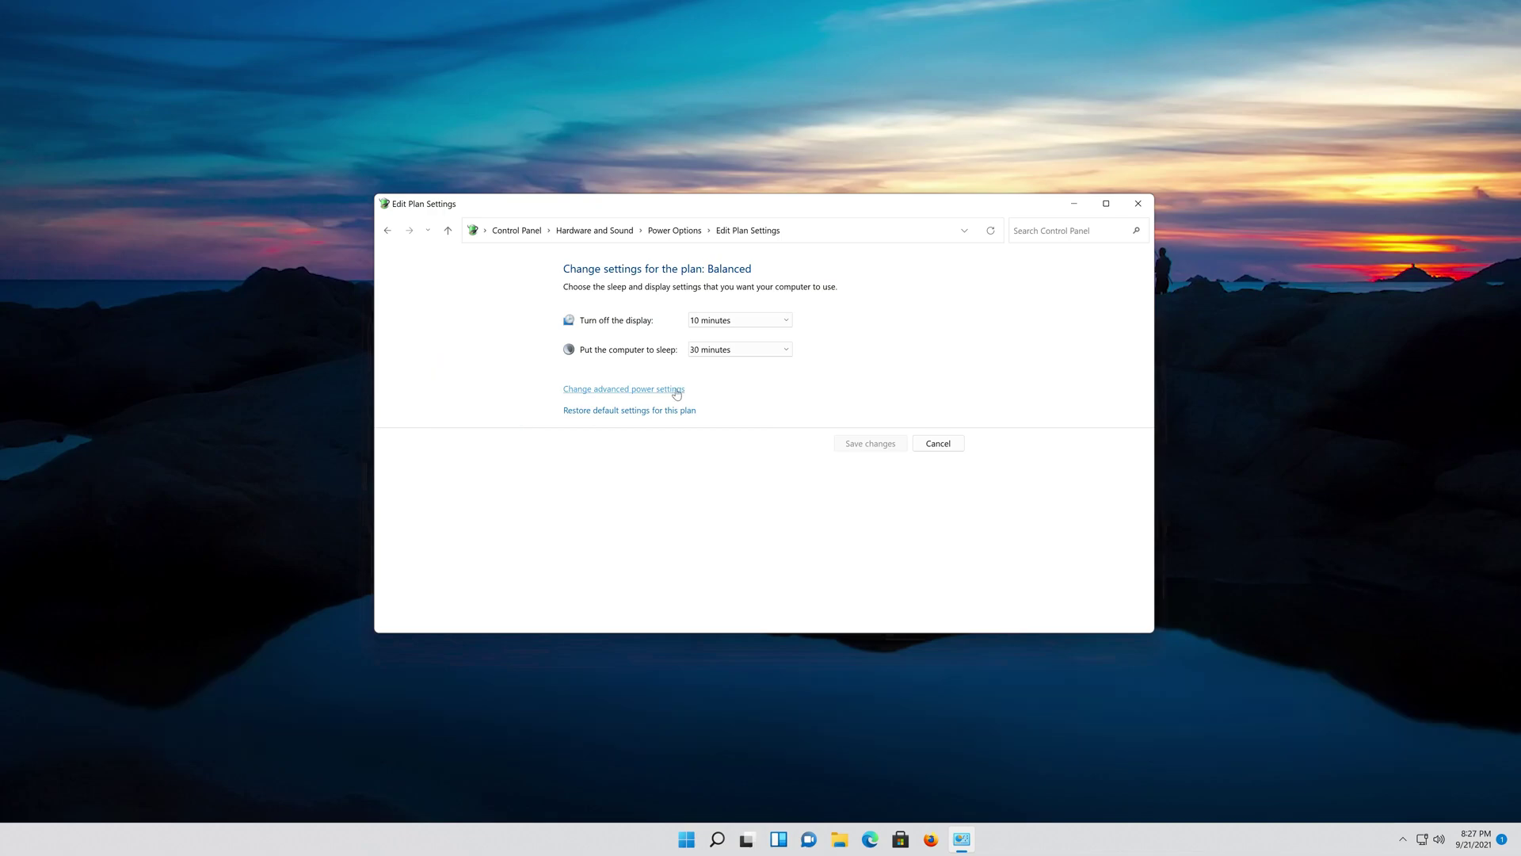
# In advanced power settings, set PCI Express Link State Power Management to Off.
pyautogui.click(594, 391)
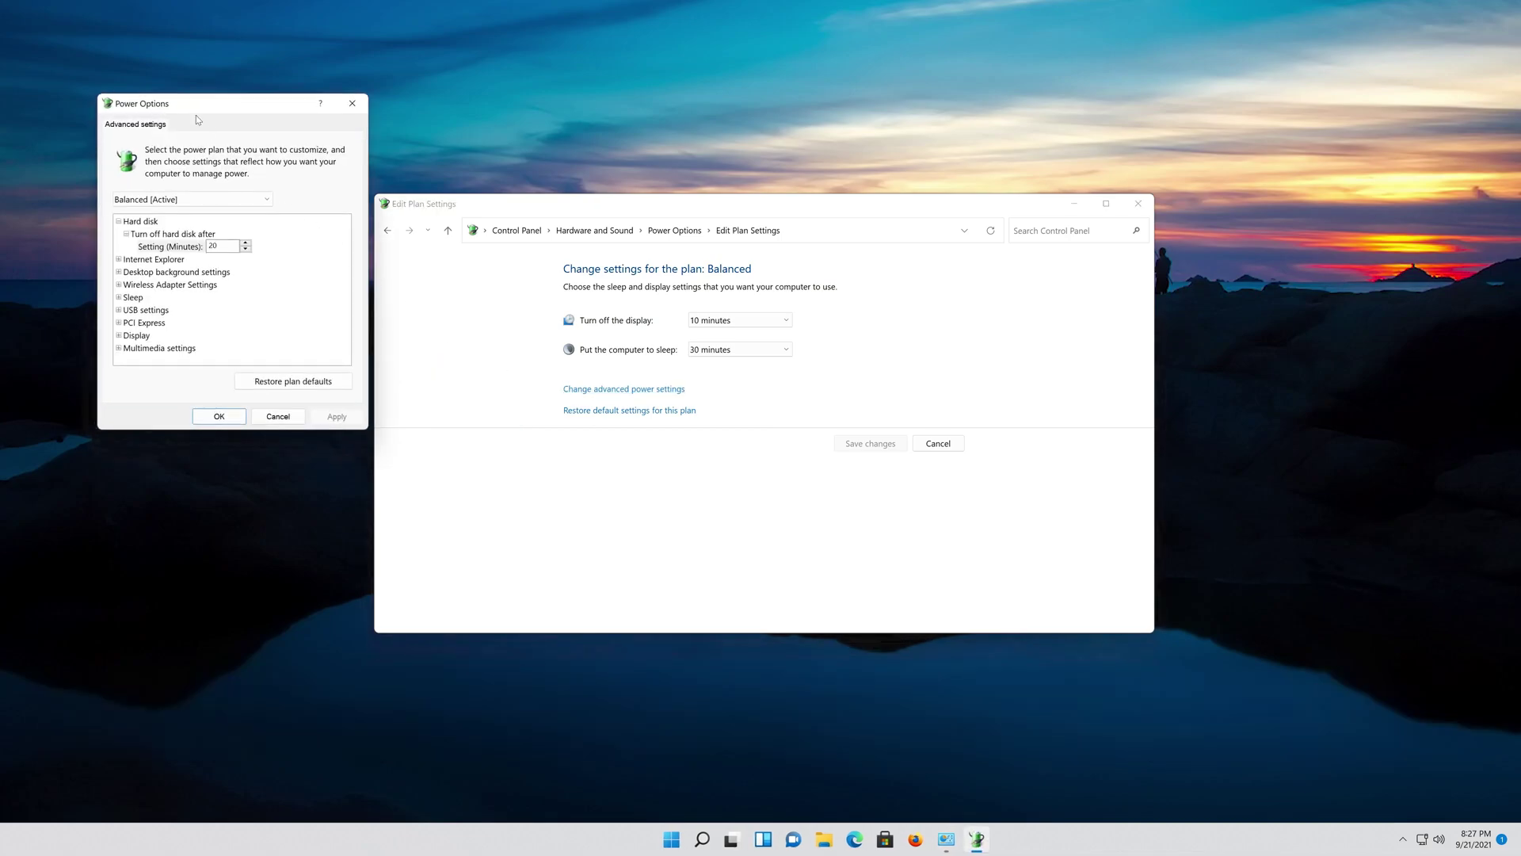
pyautogui.moveTo(196, 113); pyautogui.dragTo(680, 227)
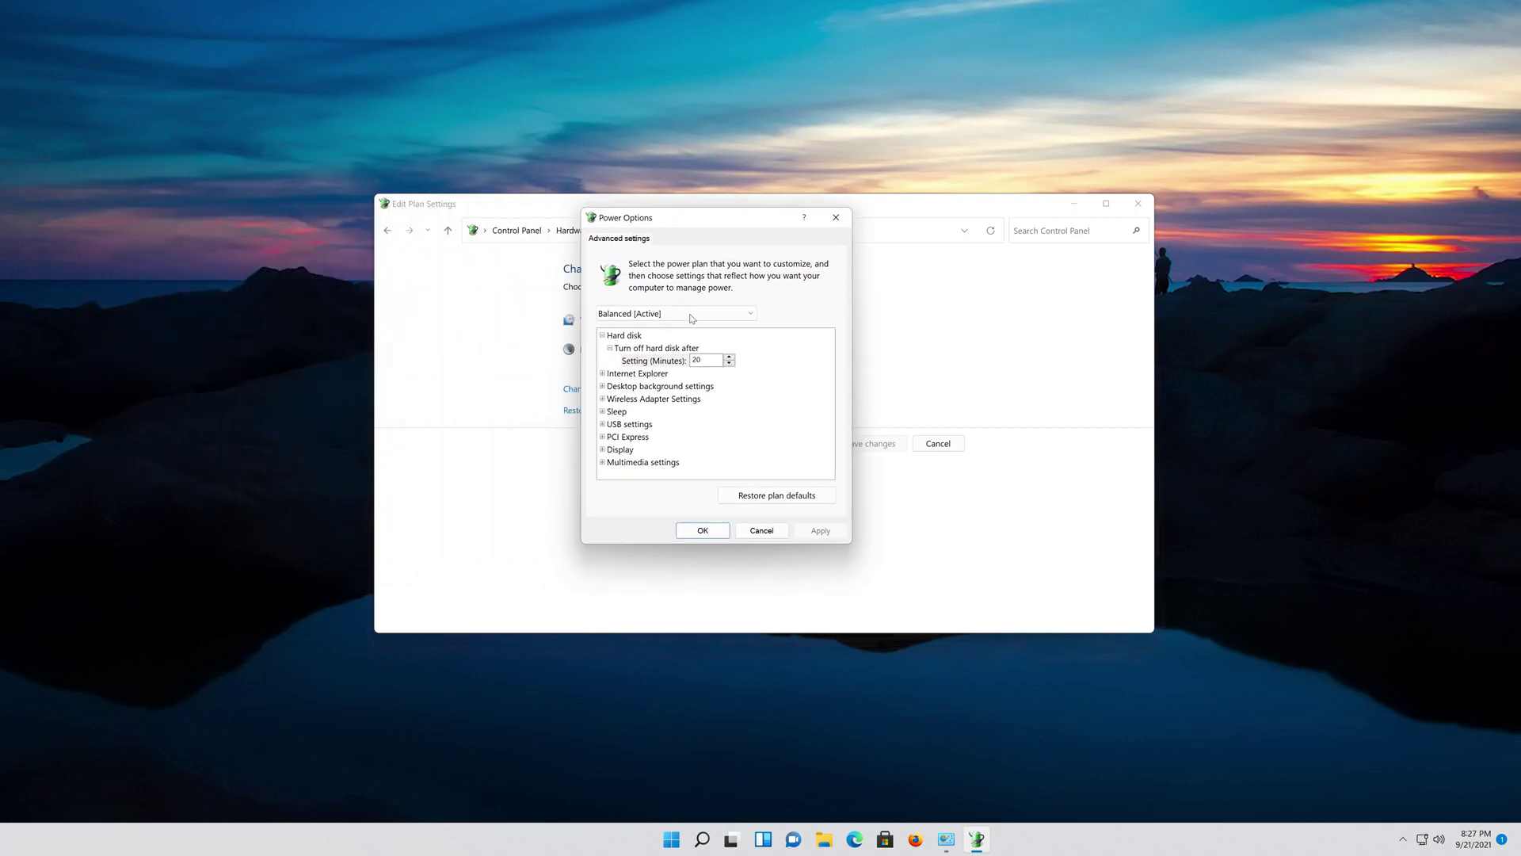
pyautogui.click(603, 437)
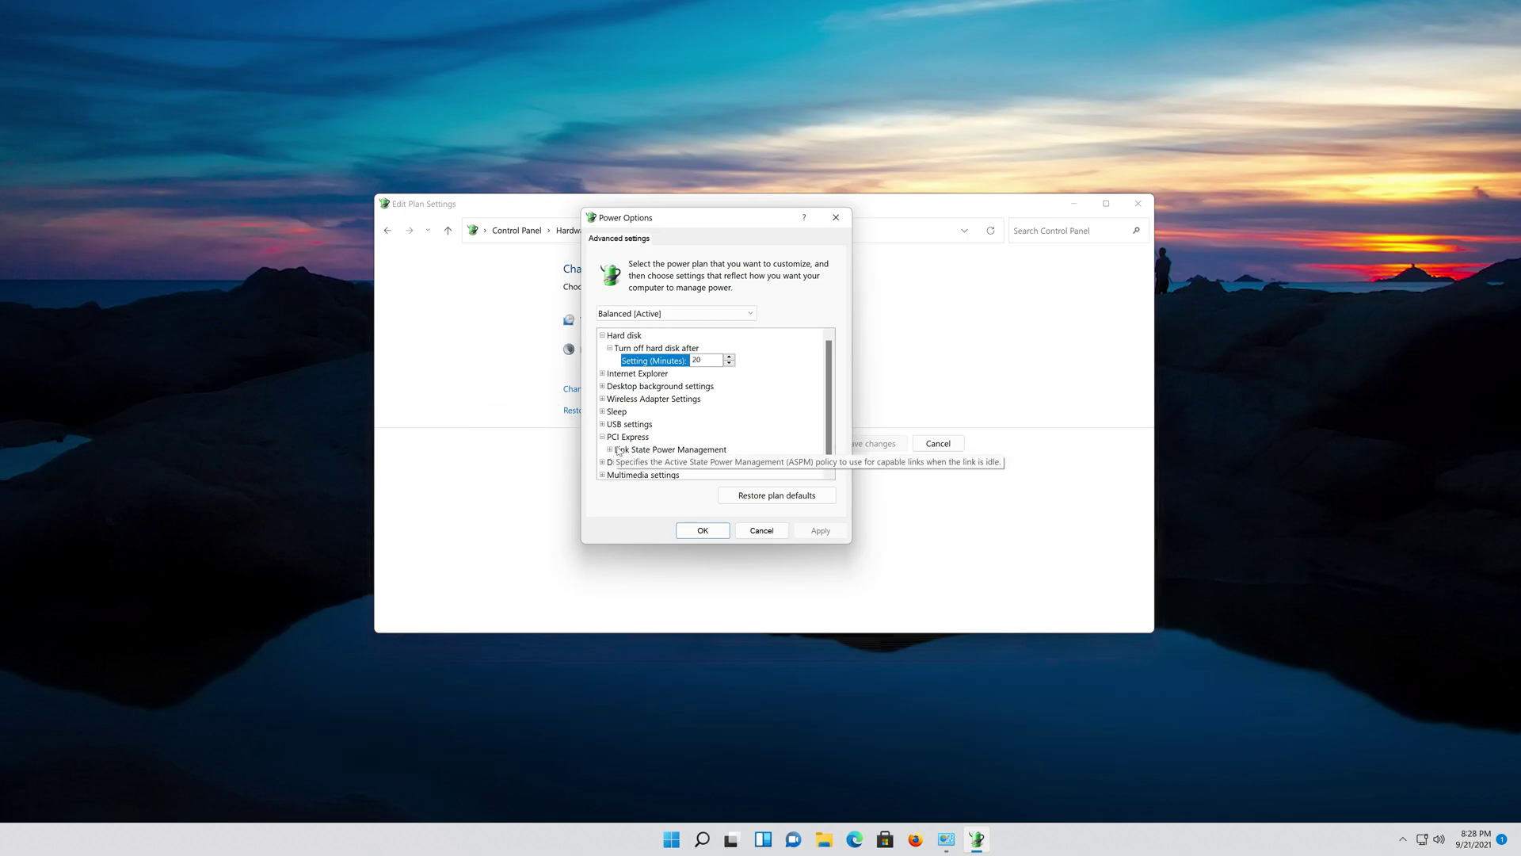
pyautogui.click(677, 450)
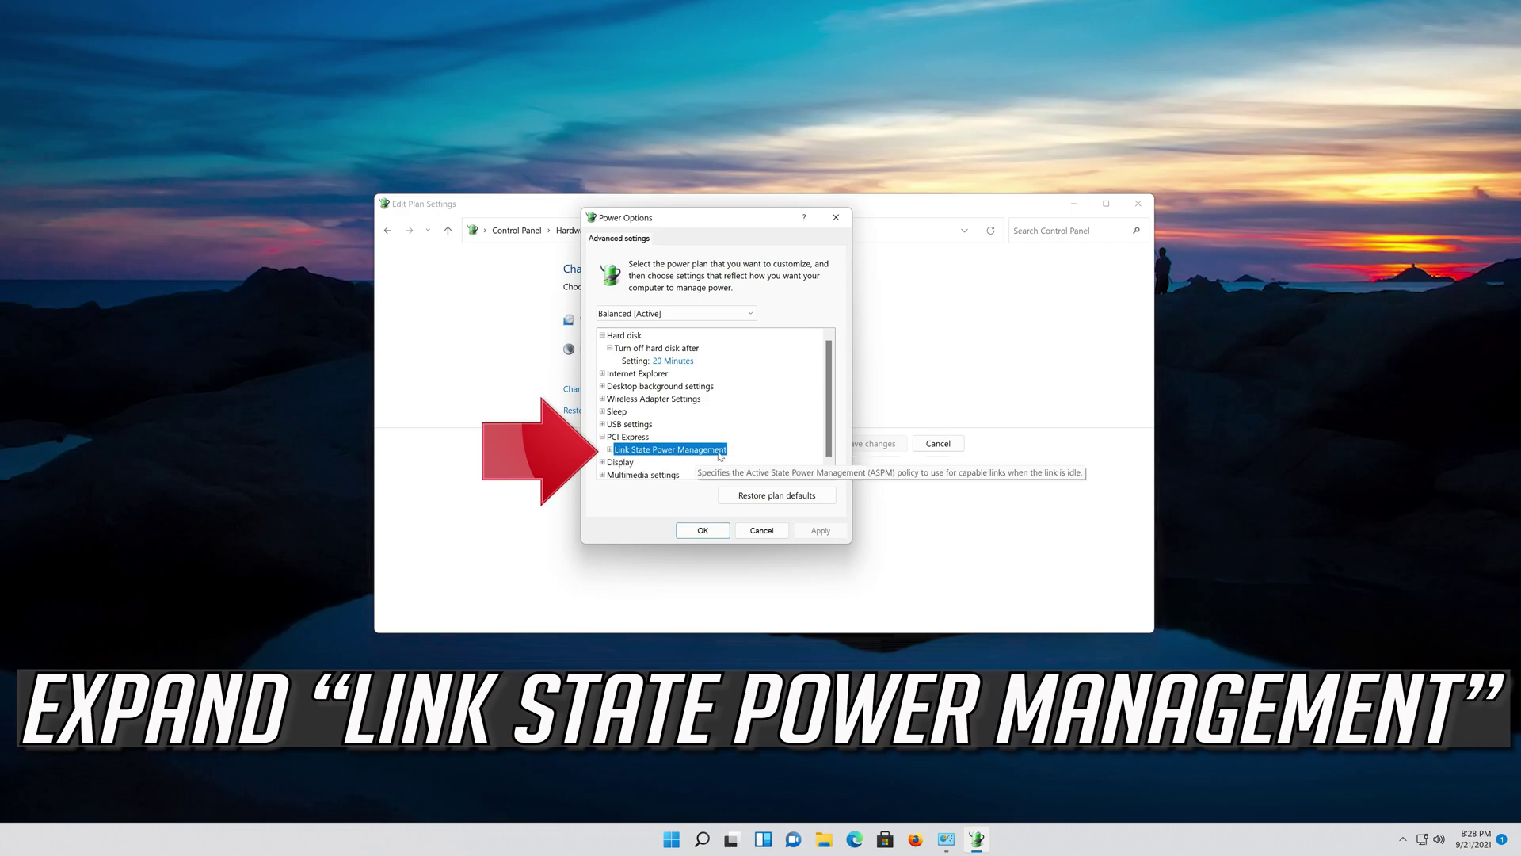
pyautogui.click(610, 450)
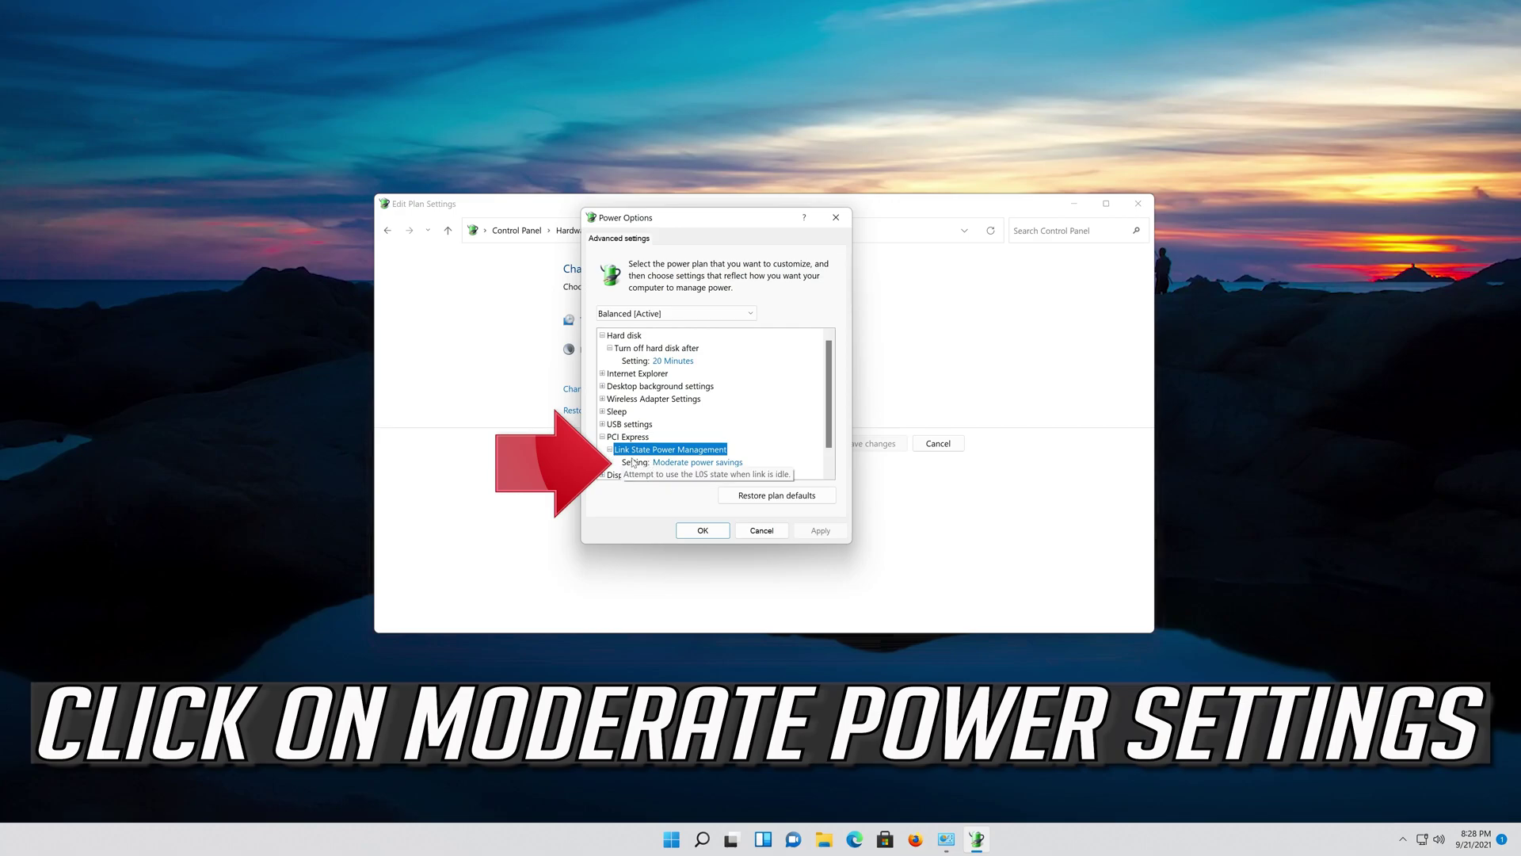
pyautogui.click(697, 463)
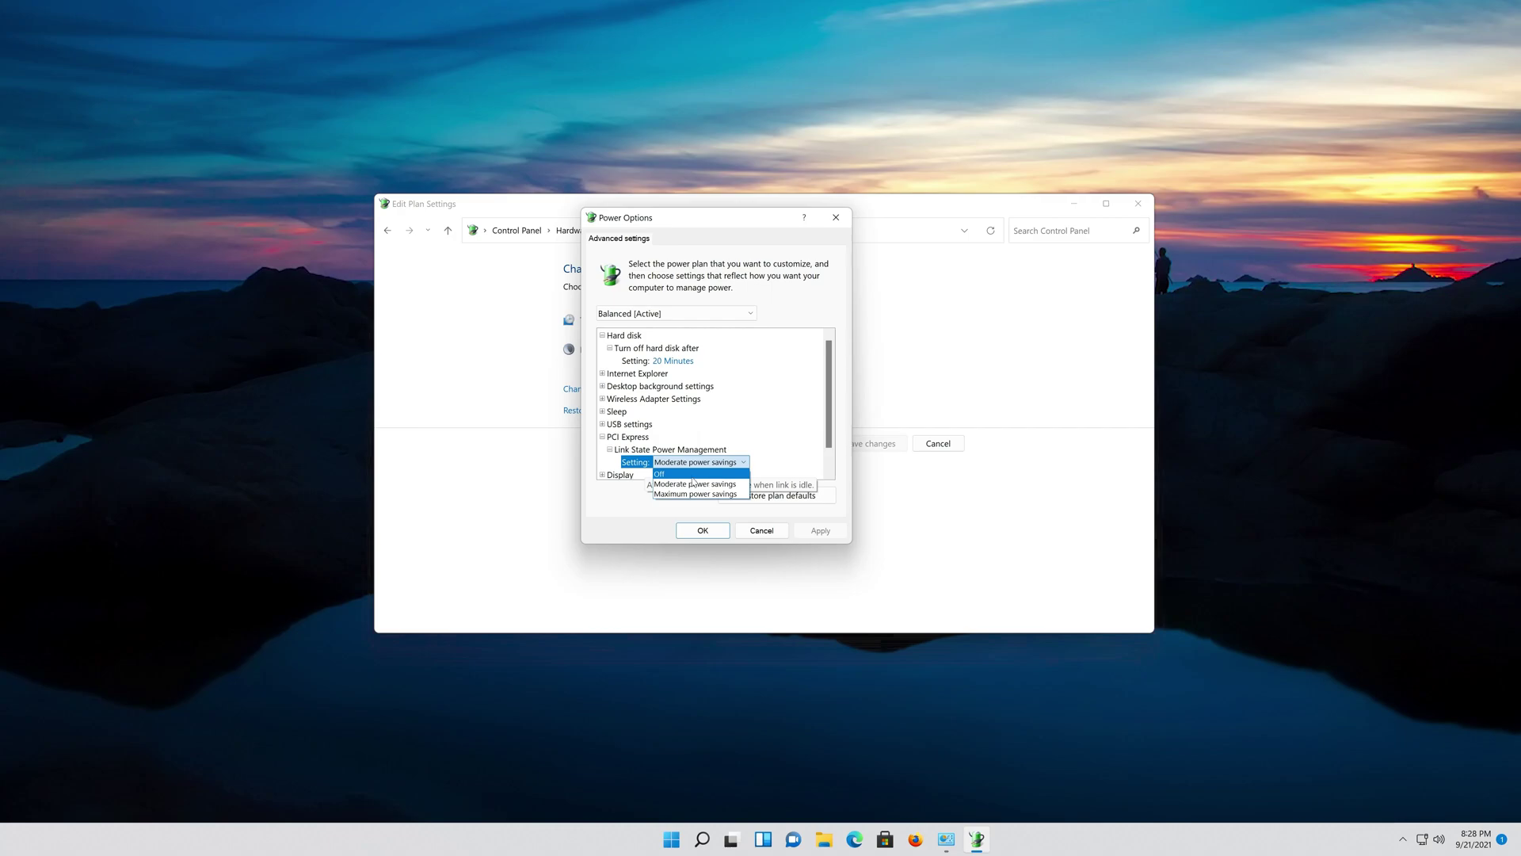
pyautogui.click(702, 475)
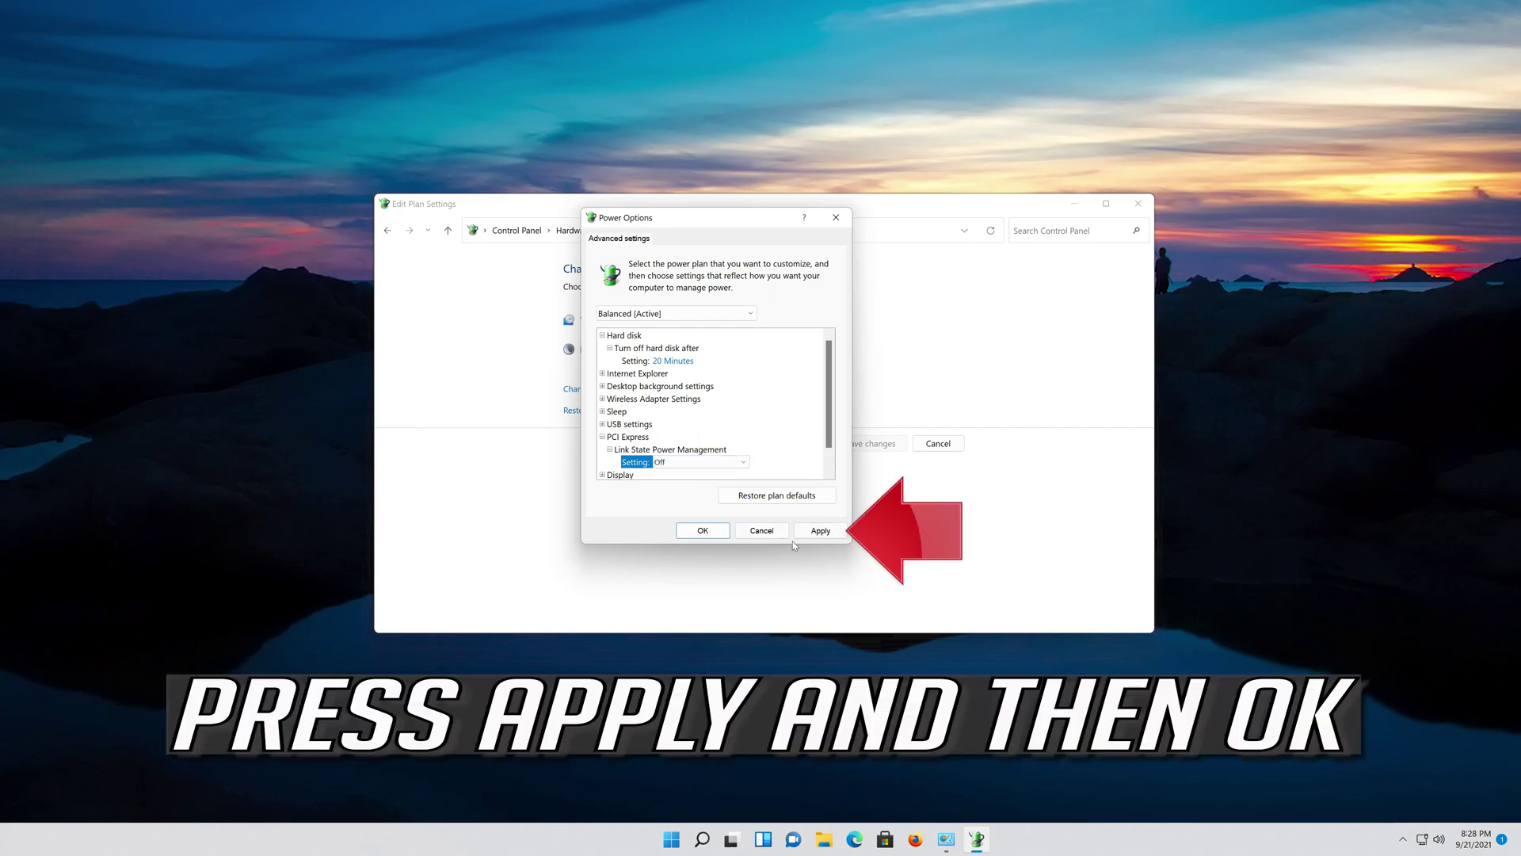
# Apply and confirm the power setting change, then close the Edit Plan Settings window.
pyautogui.click(820, 533)
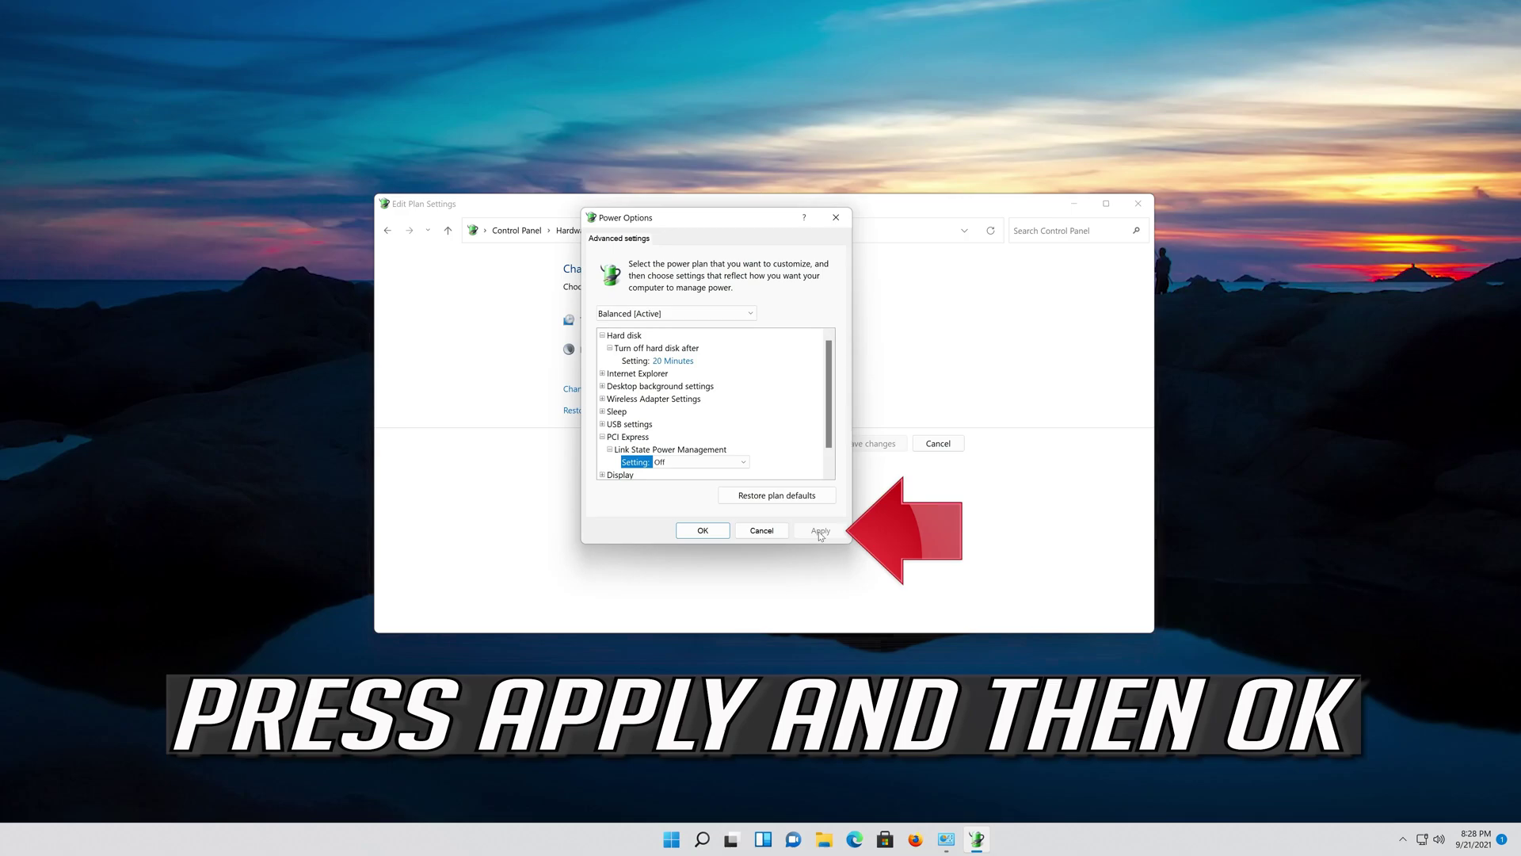
pyautogui.click(703, 531)
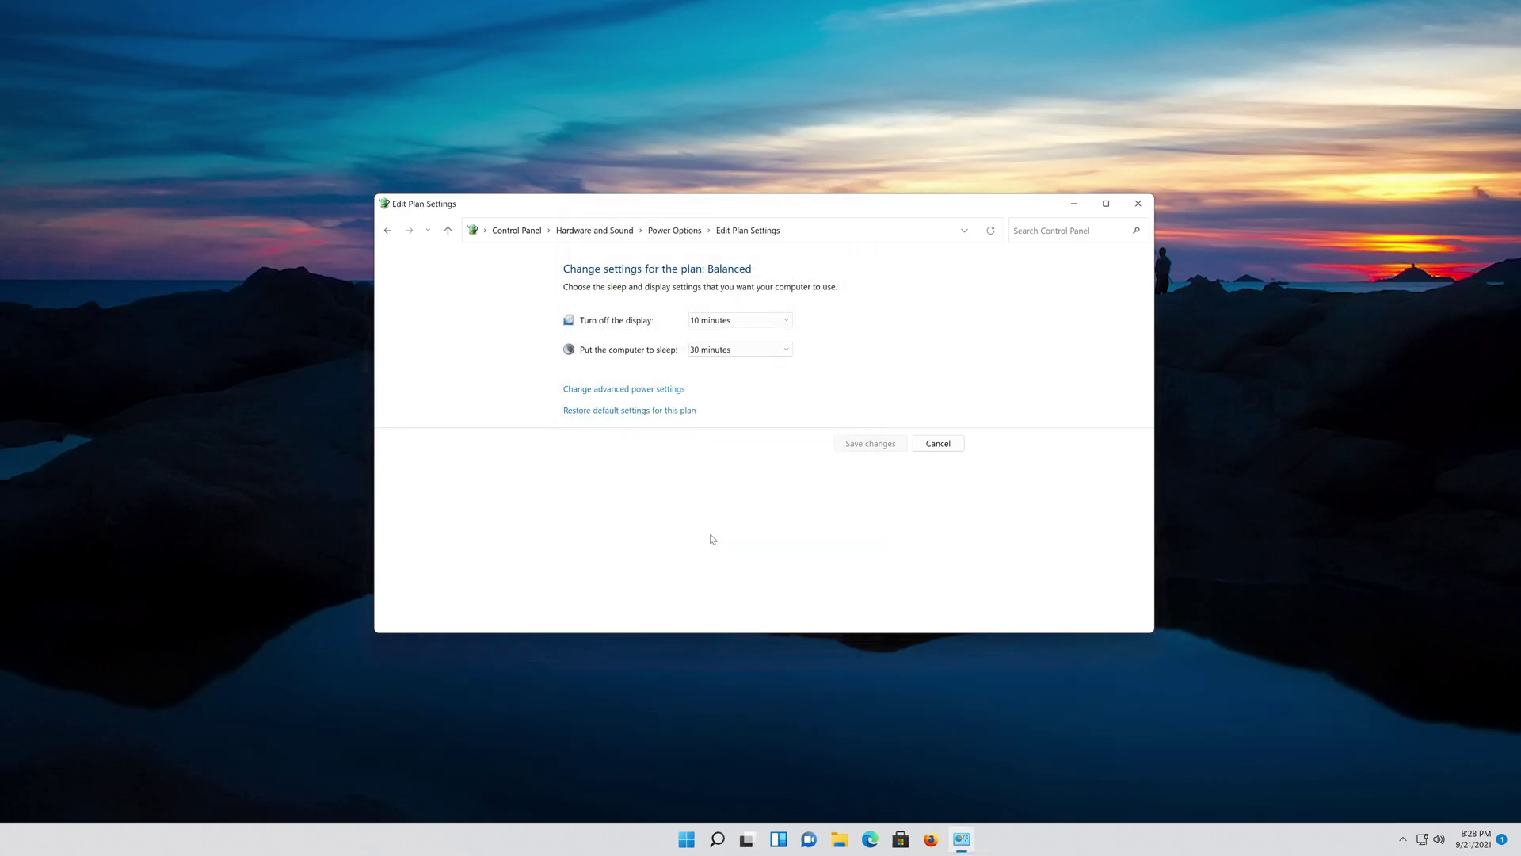
pyautogui.click(1137, 203)
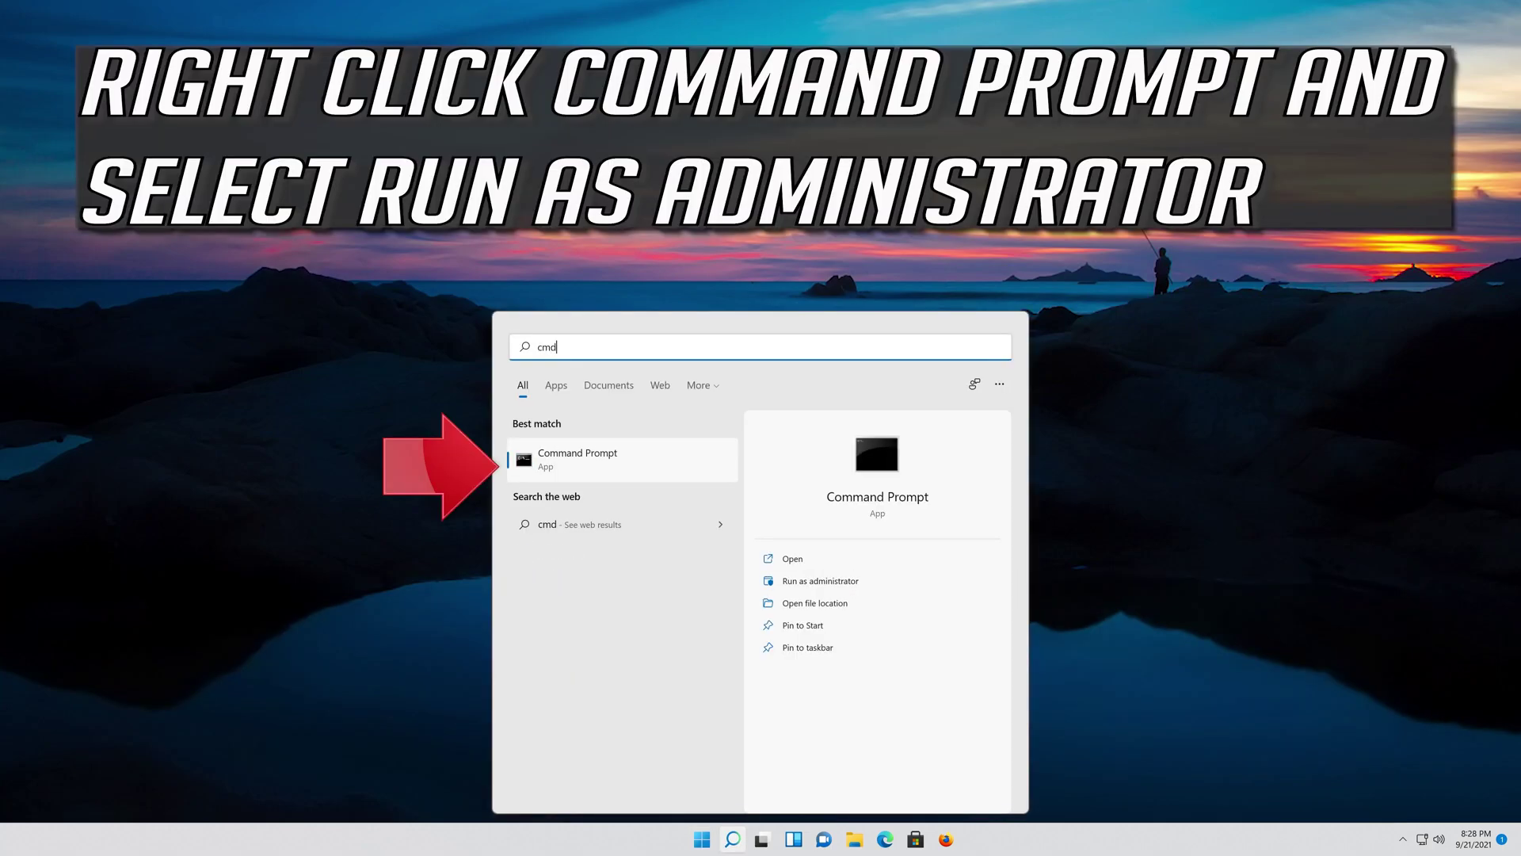
# Run Command Prompt from the search results as administrator and approve the UAC prompt.
pyautogui.rightClick(602, 462)
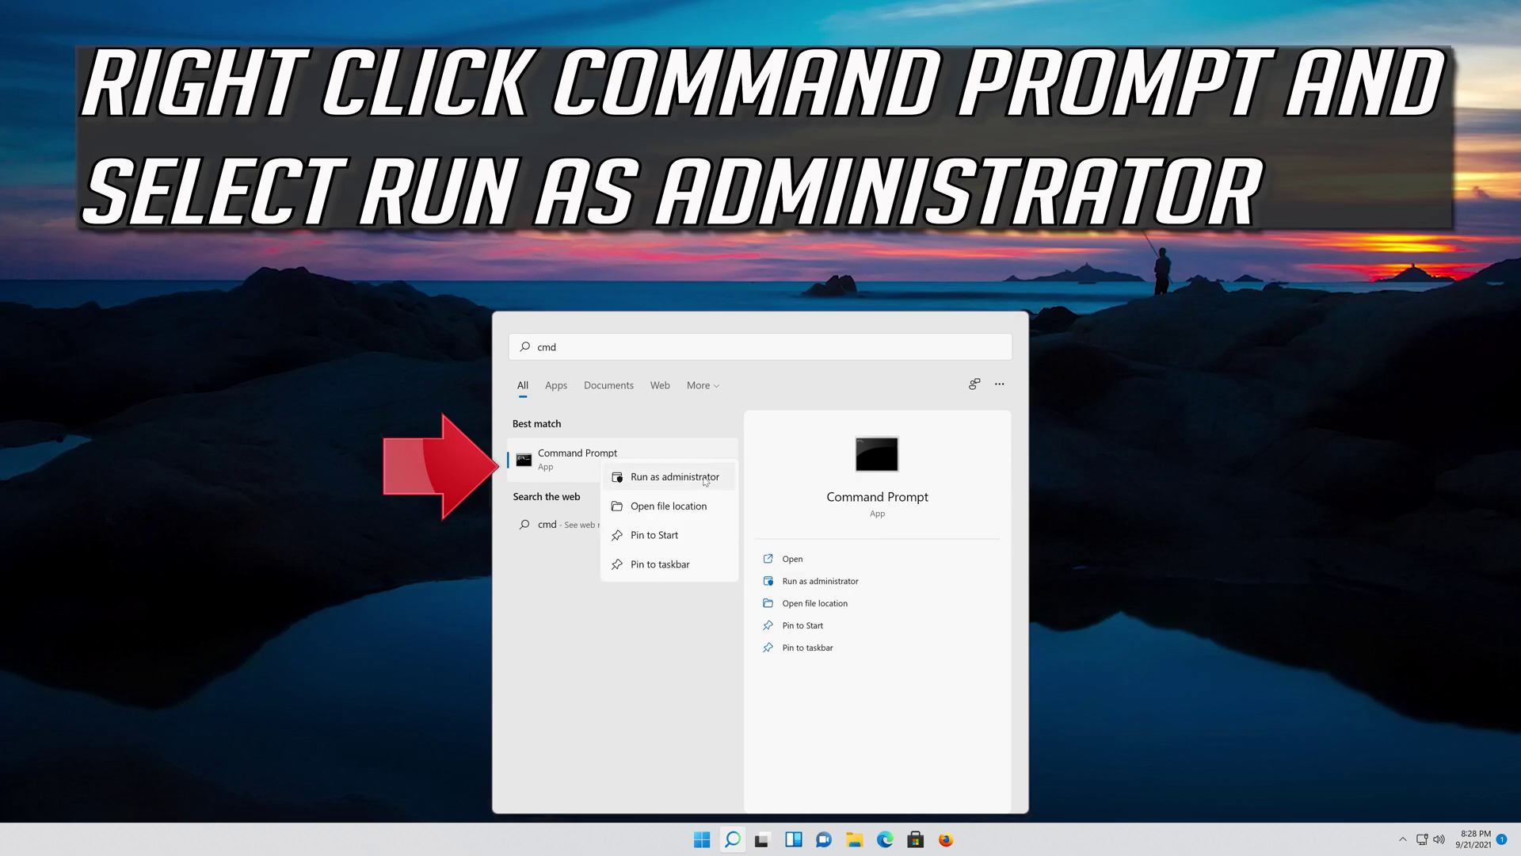
pyautogui.click(709, 478)
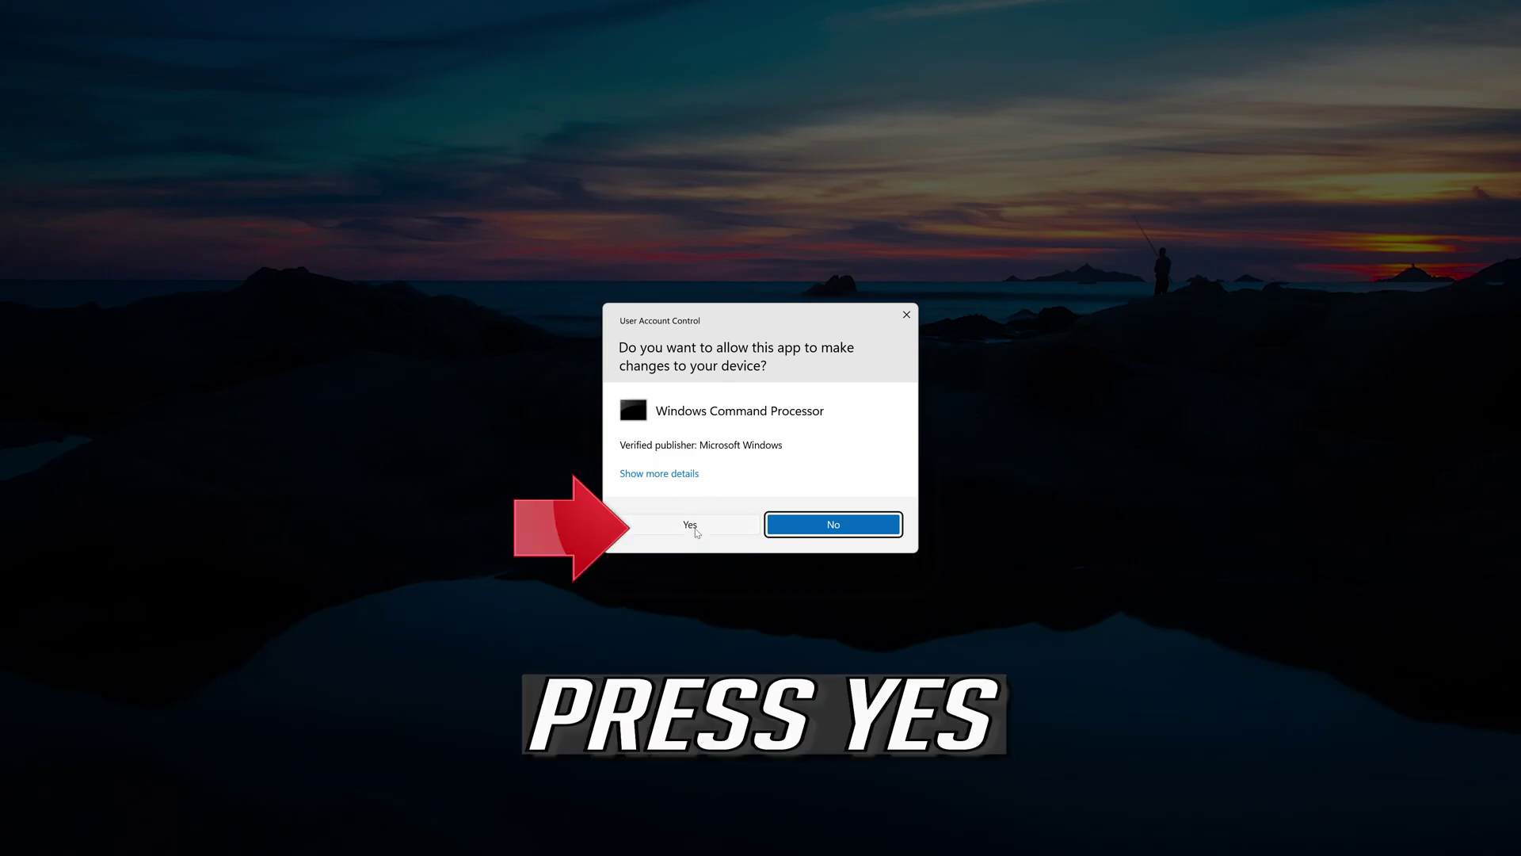
pyautogui.click(695, 528)
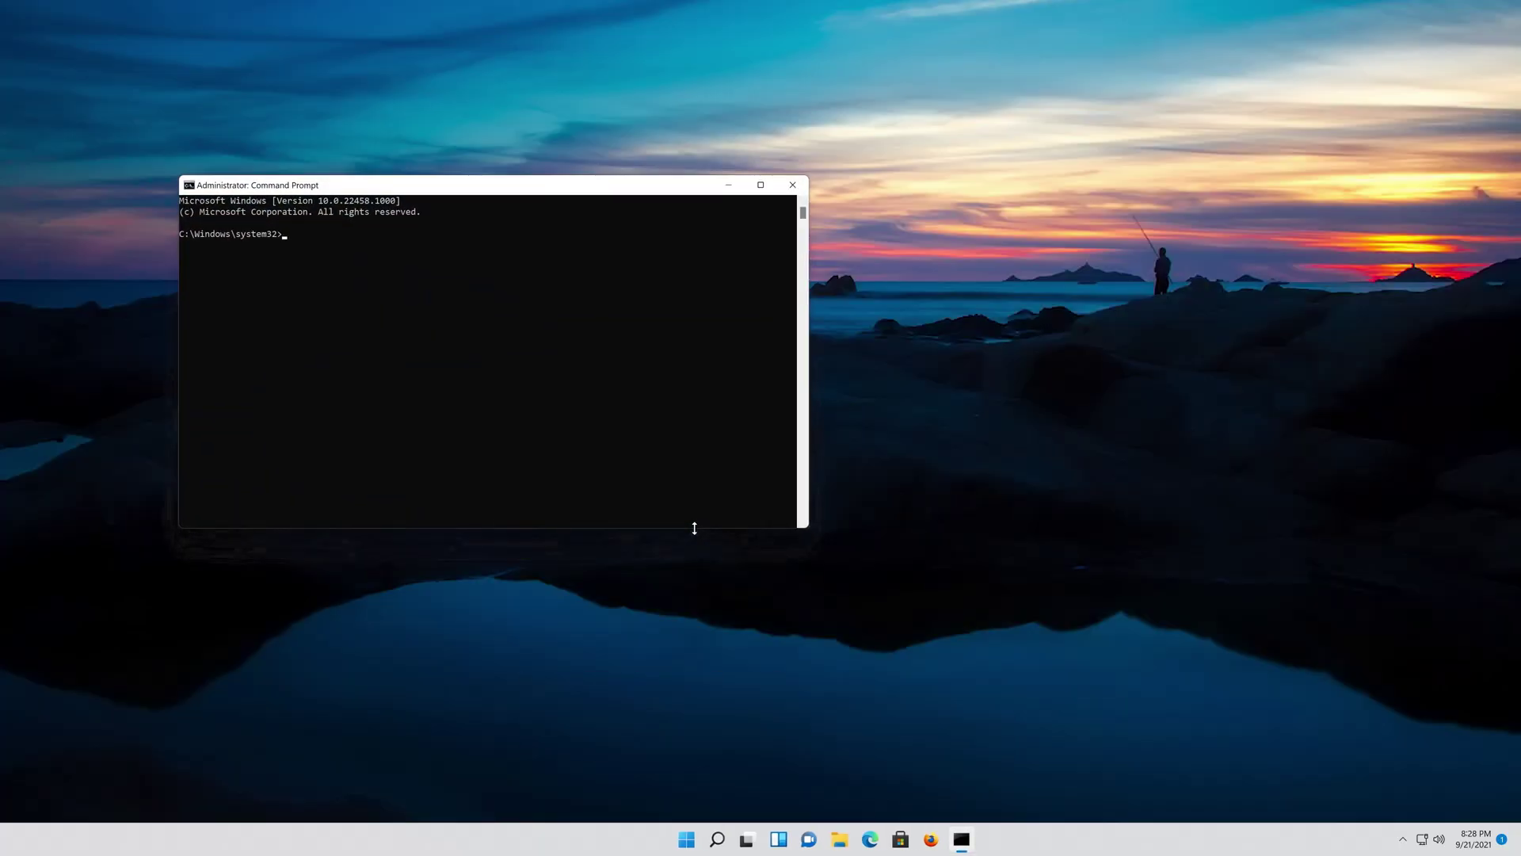
# Run powercfg -h off to disable hibernation, then exit Command Prompt.
pyautogui.moveTo(501, 192); pyautogui.dragTo(797, 224)
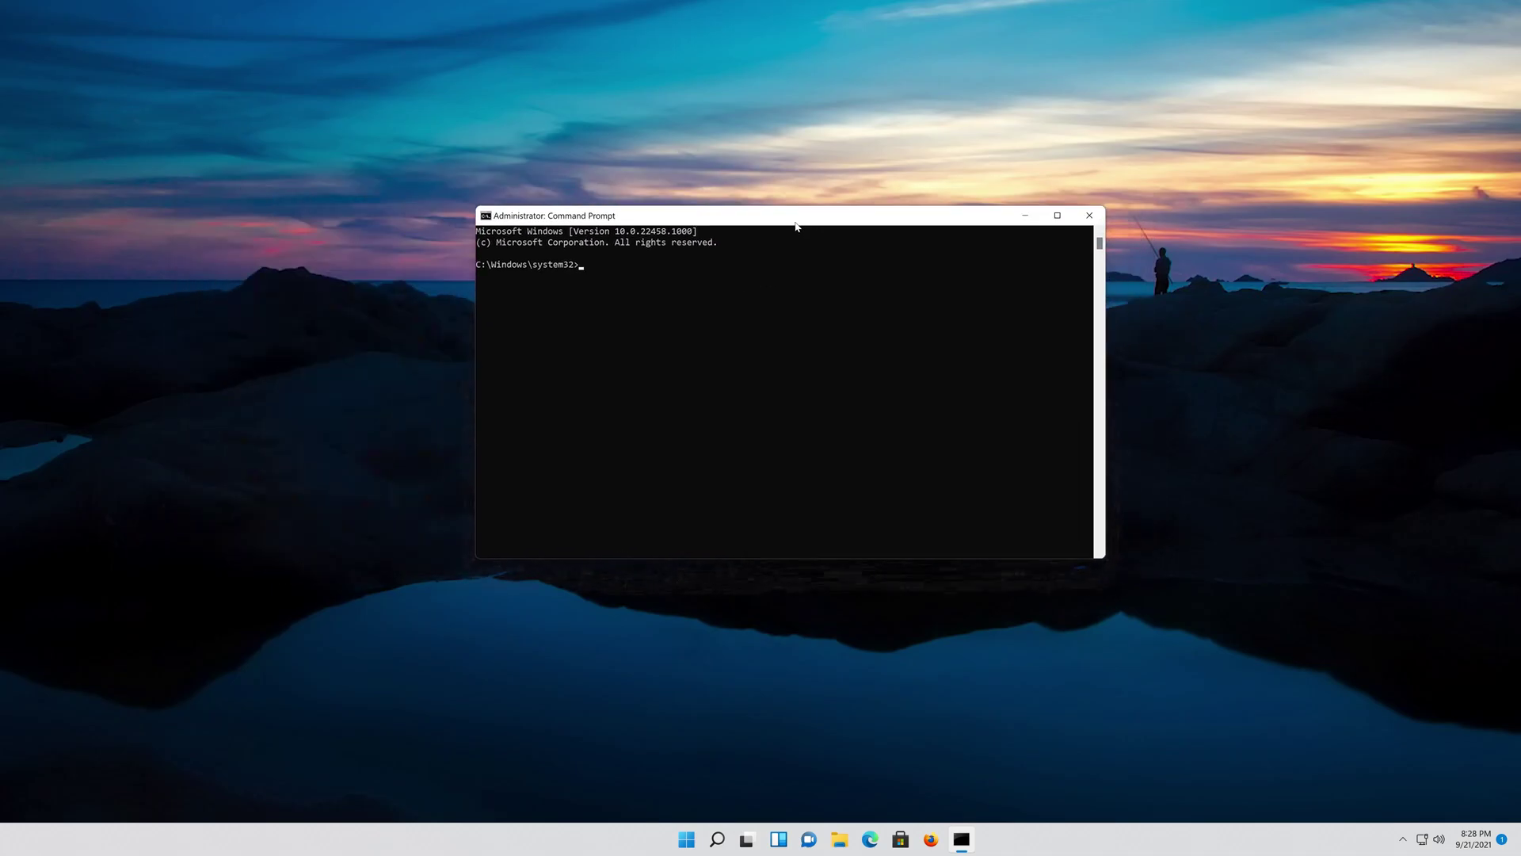
pyautogui.write('power')
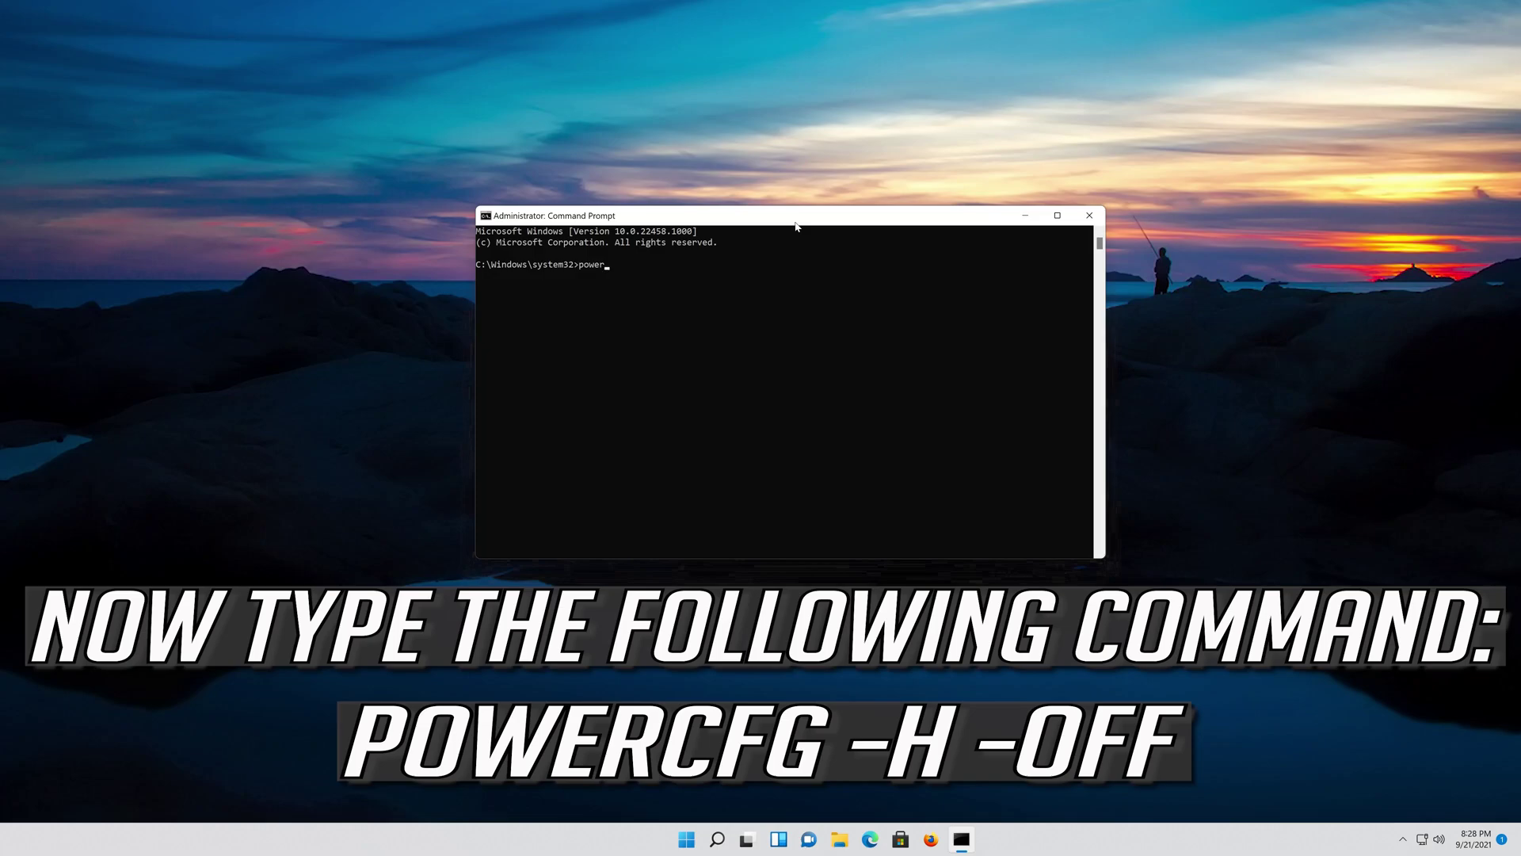
pyautogui.write('cfg -h off')
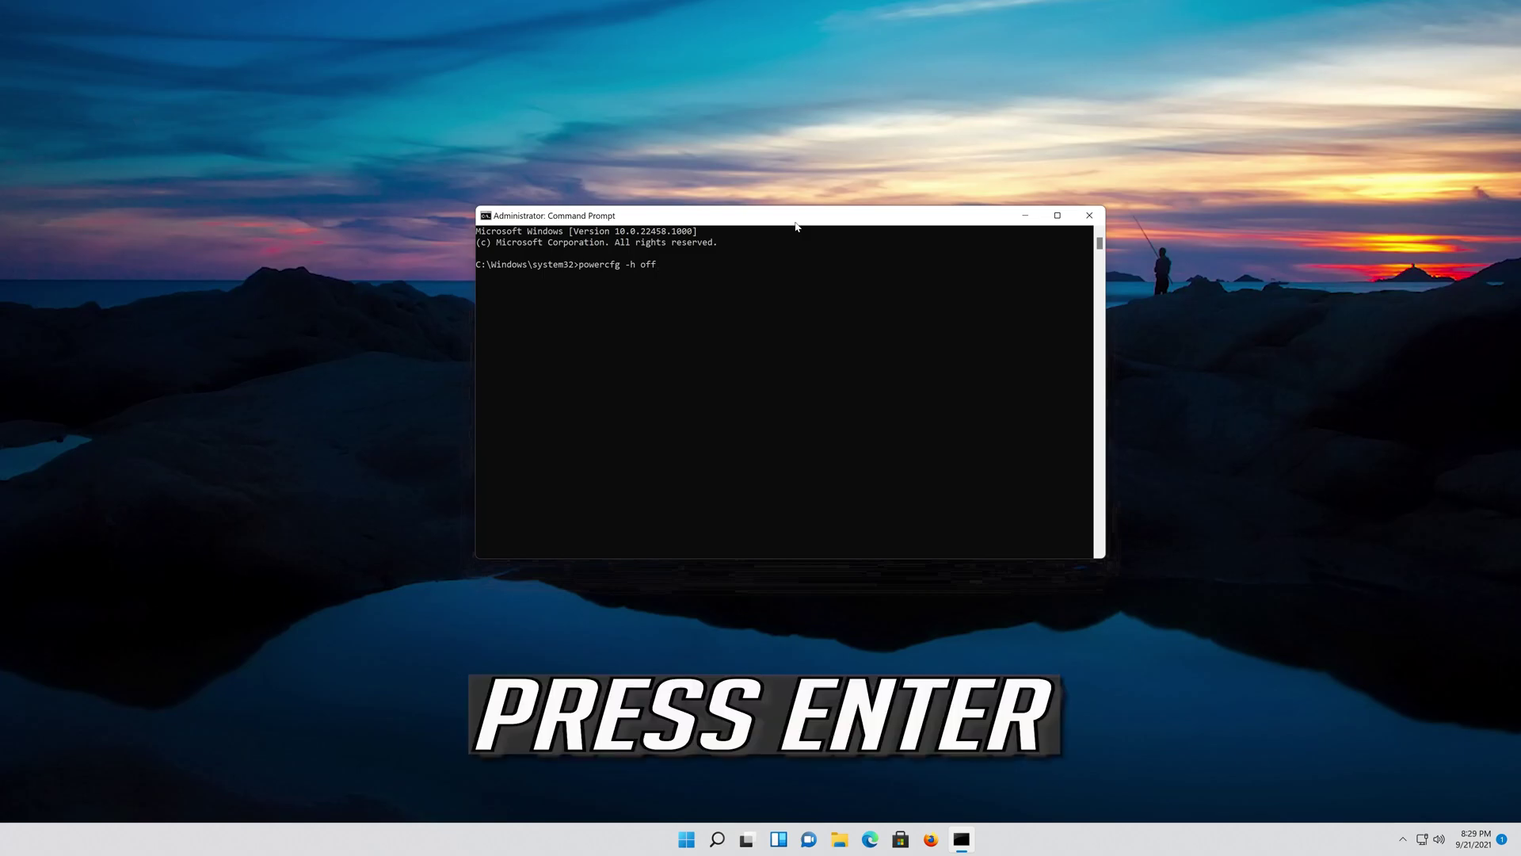
pyautogui.press('Return')
pyautogui.write('ex')
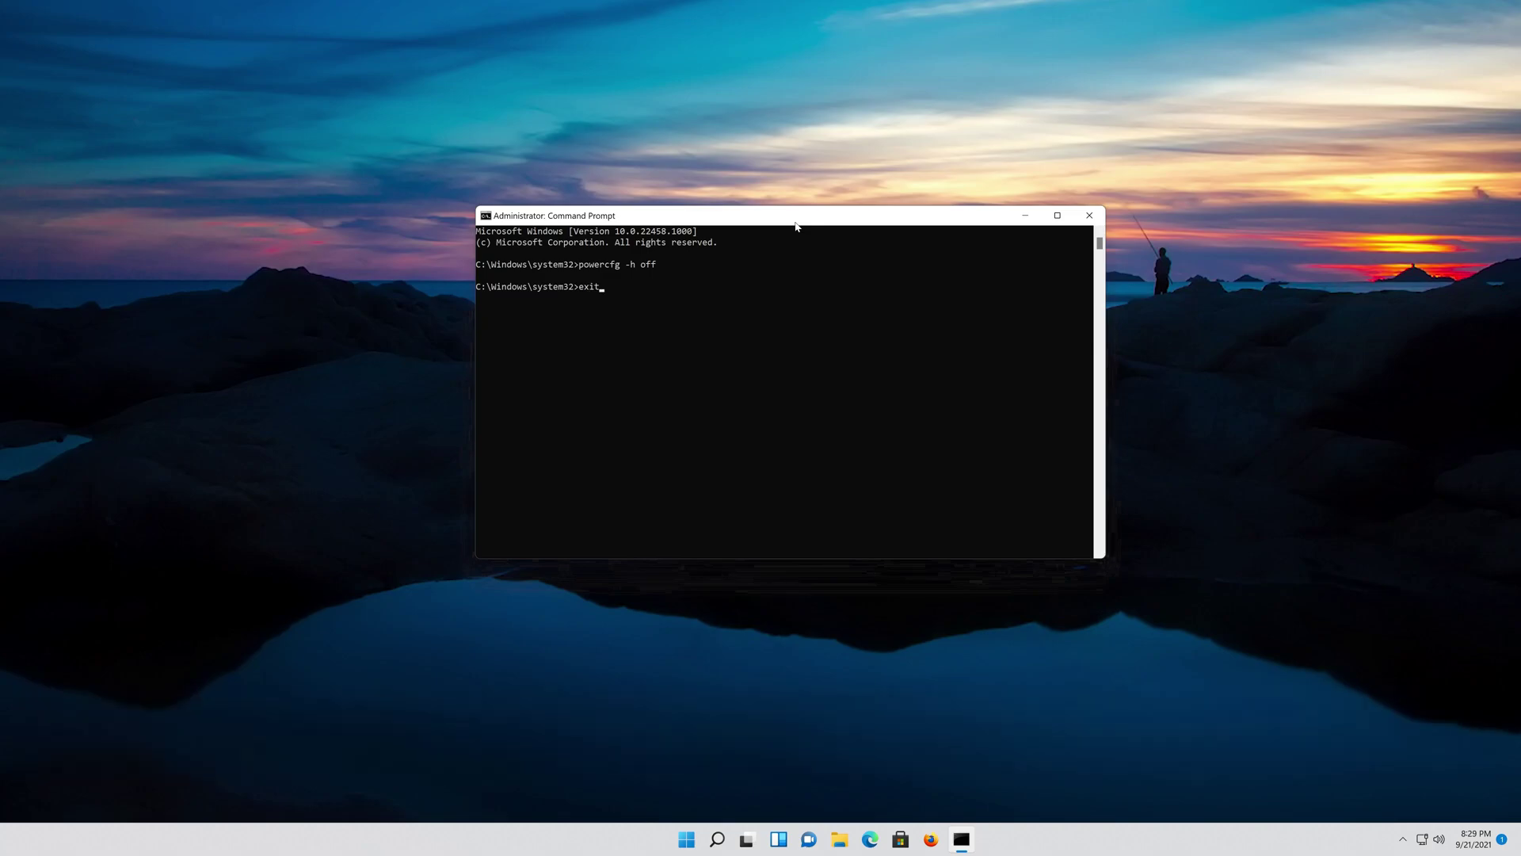
pyautogui.write('it')
pyautogui.press('Return')
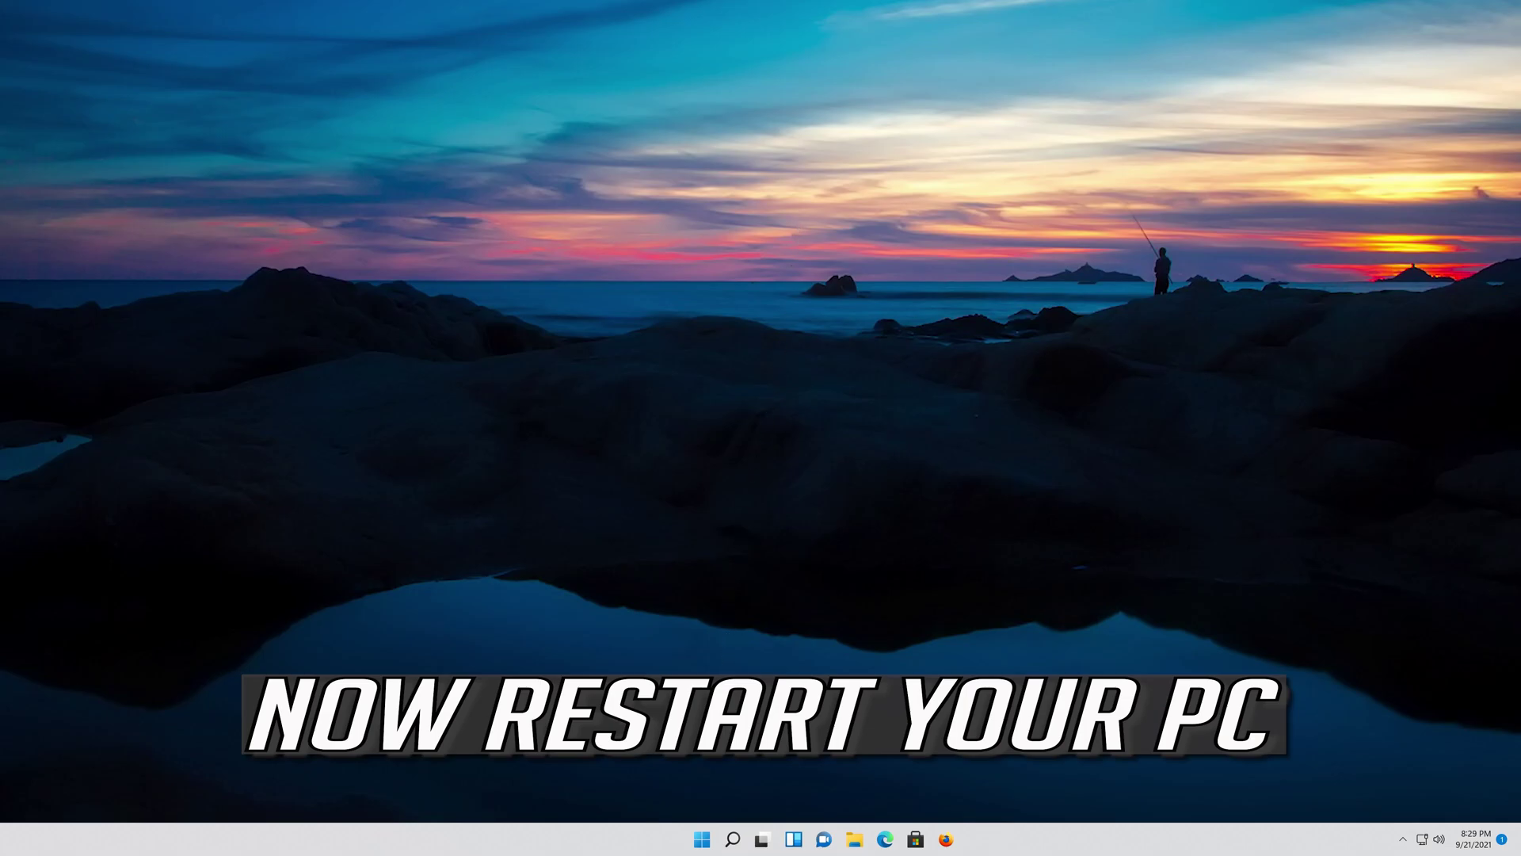
# Open the Start menu's power options showing Sleep, Shut down and Restart.
pyautogui.click(703, 842)
pyautogui.click(932, 795)
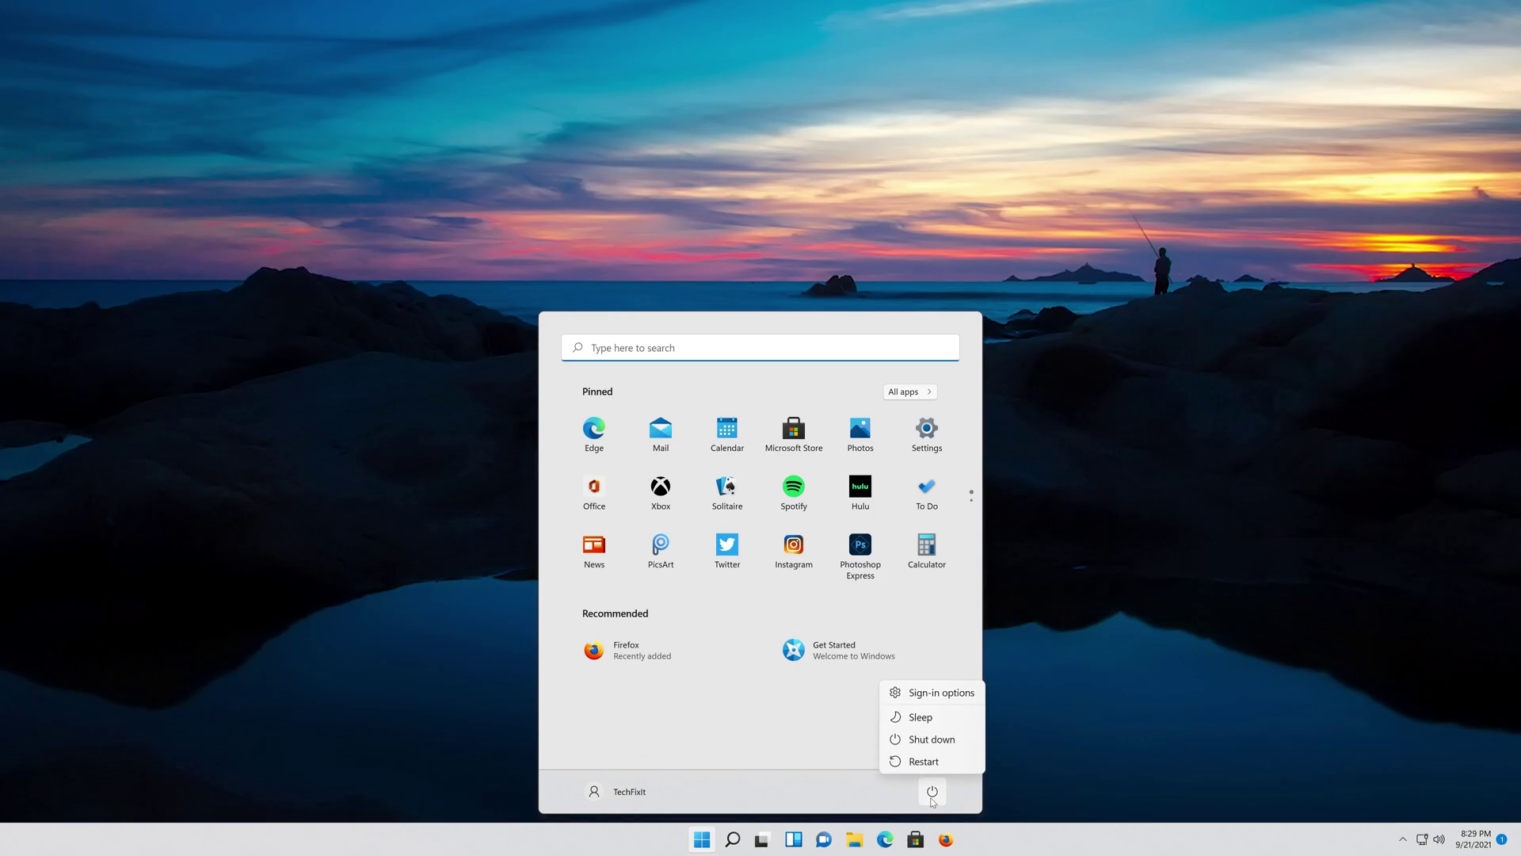